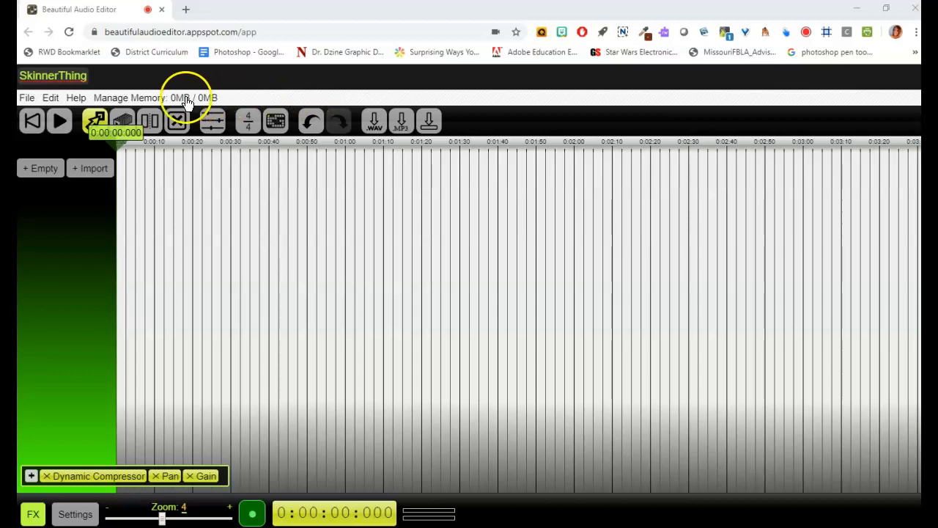
left_click(52, 76)
left_click(85, 76)
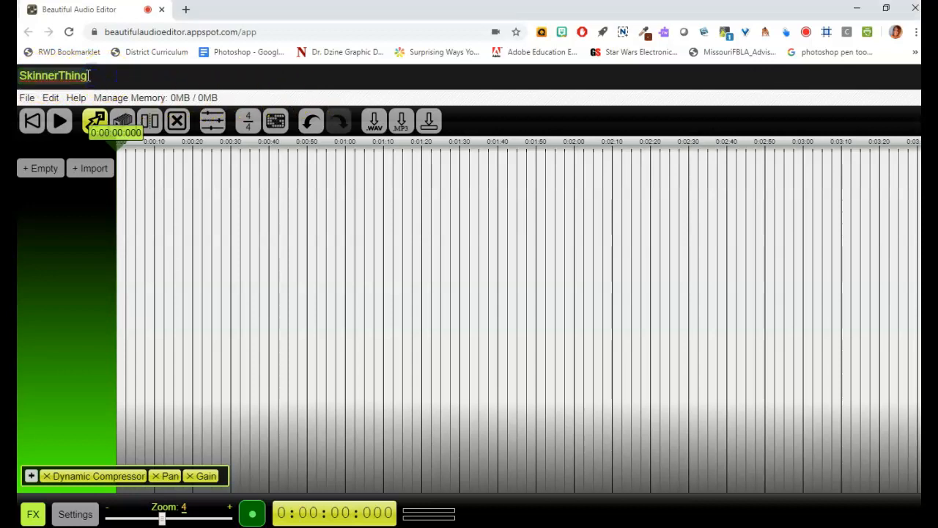
left_click(162, 286)
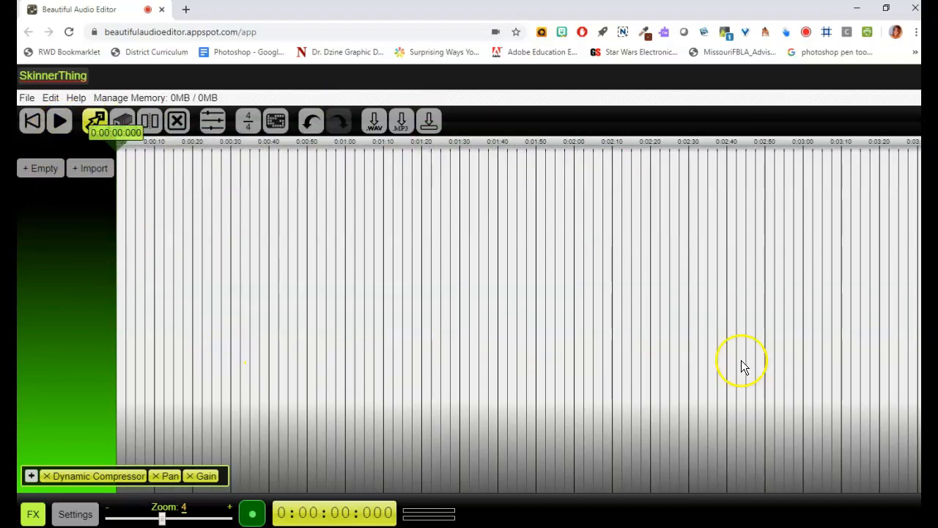
Step: Start importing a local sound file and browse to the SkinnerClasses folder inside BusTechLab
left_click(28, 98)
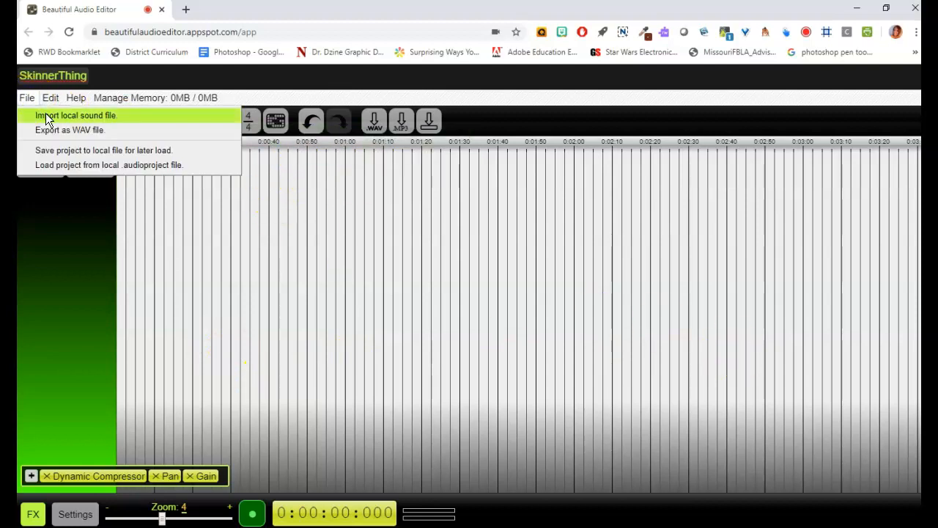
left_click(45, 113)
left_click(314, 355)
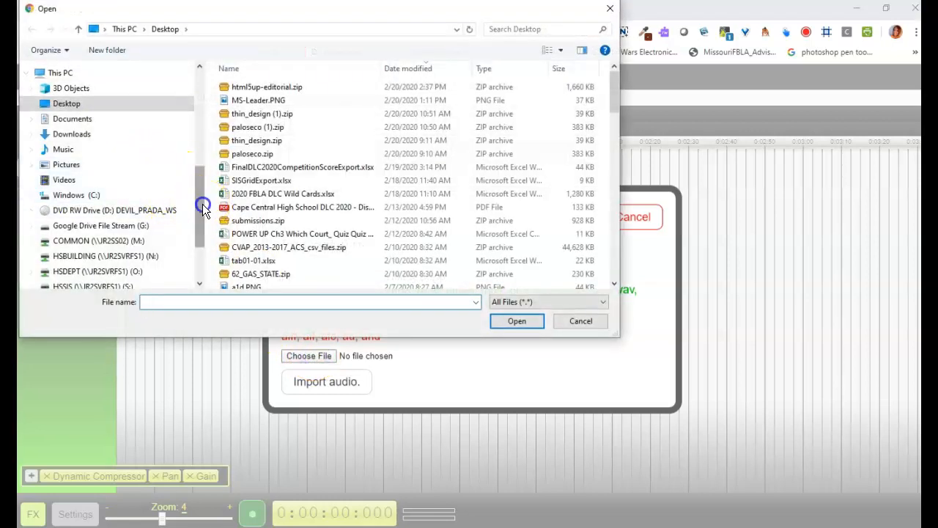
left_click_drag(202, 203, 209, 139)
left_click(161, 130)
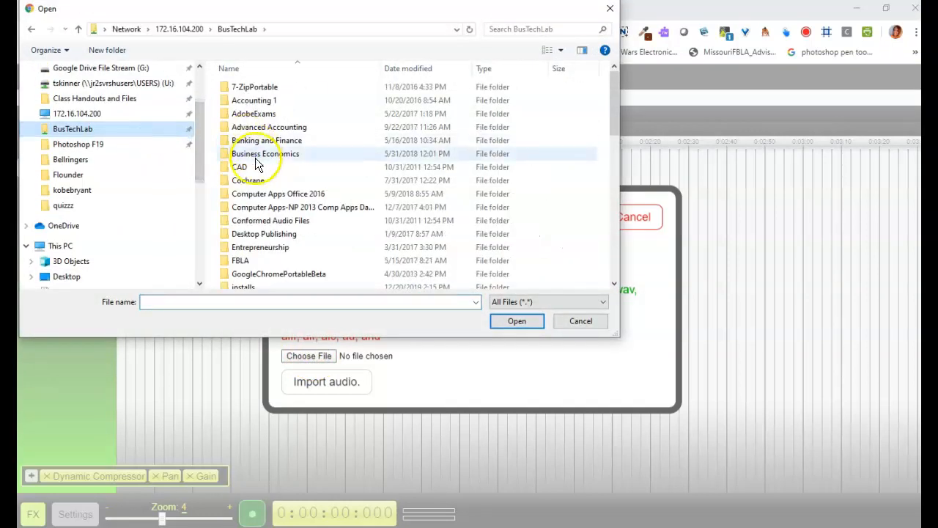
scroll(275, 231, "down", 3)
scroll(275, 231, "down", 2)
double_click(272, 252)
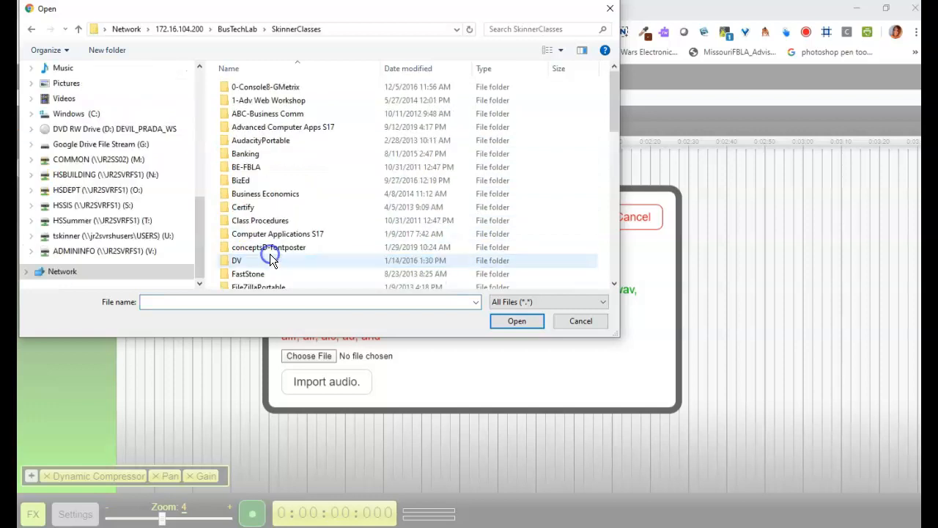
Step: Import the club-sound__countdown-news-intro.wav file from the podpractice1 folder inside Multimedia
scroll(270, 260, "down", 6)
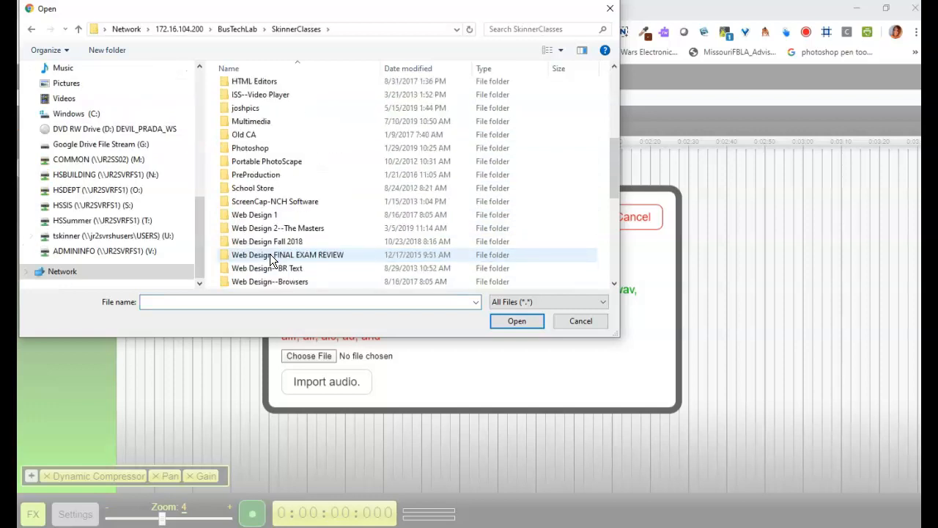
scroll(286, 199, "up", 1)
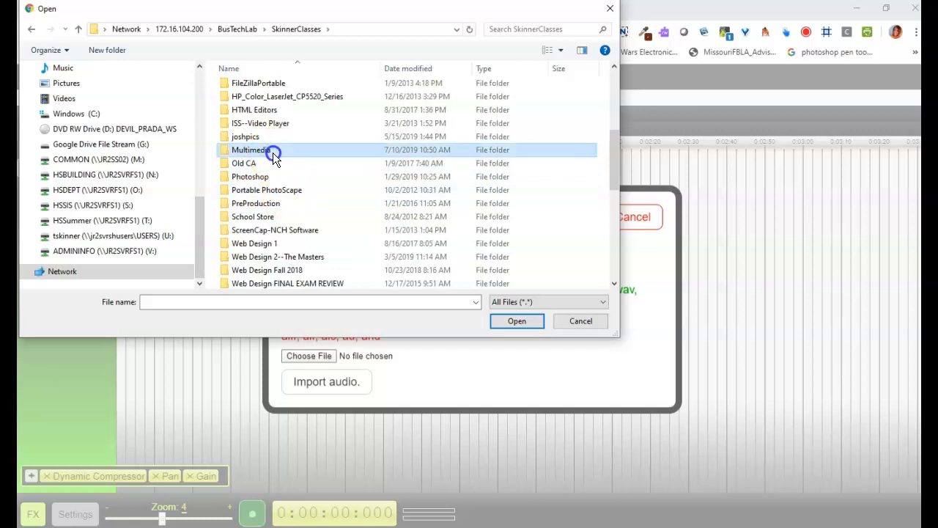
double_click(272, 154)
scroll(288, 196, "down", 2)
scroll(288, 199, "down", 2)
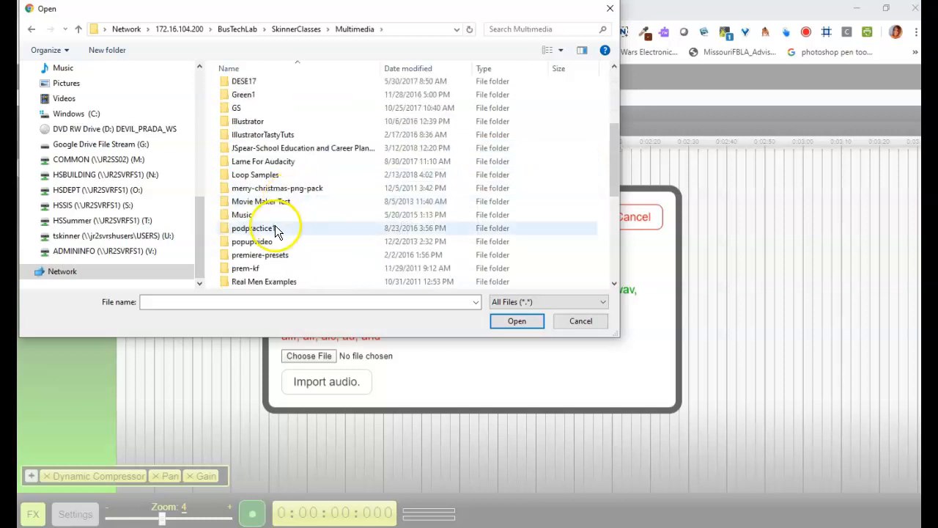
double_click(273, 227)
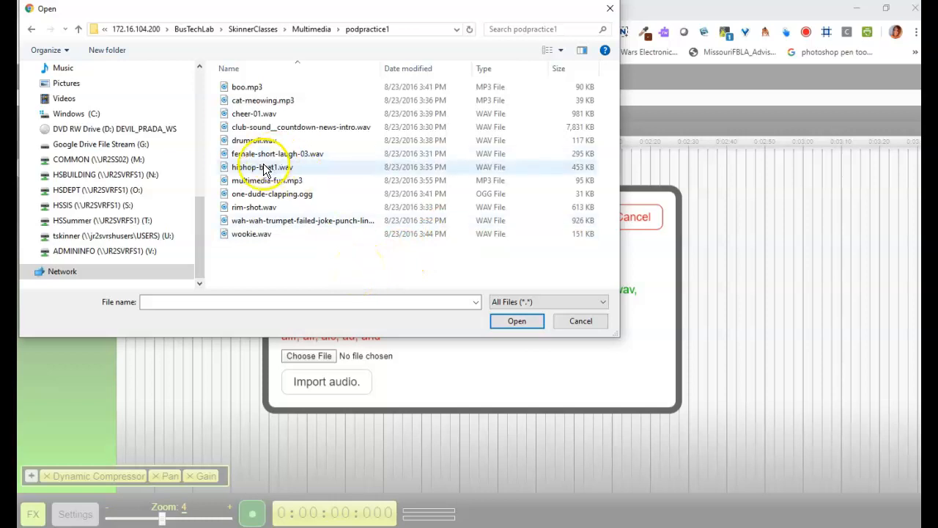
double_click(256, 128)
left_click(356, 384)
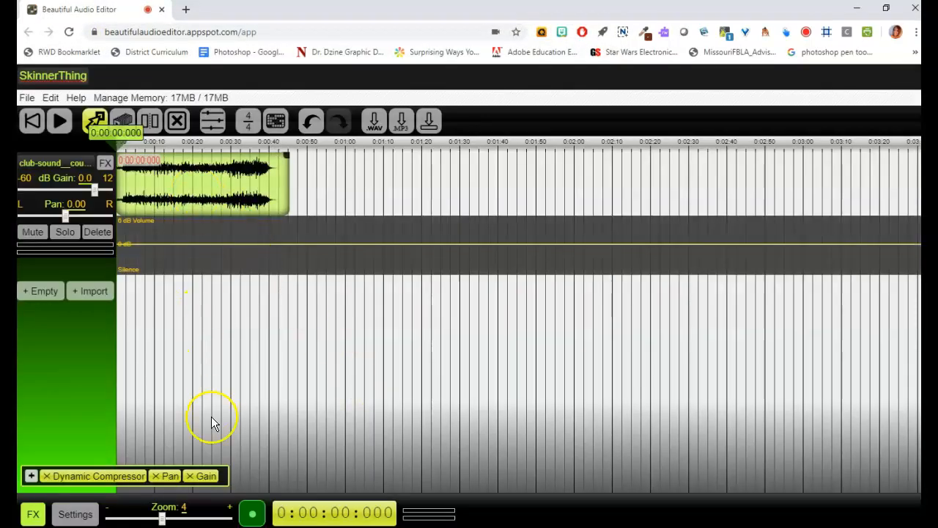
Step: Play the beginning of the imported club-sound track and pause it at about 6 seconds
left_click_drag(164, 519, 179, 519)
left_click(420, 181)
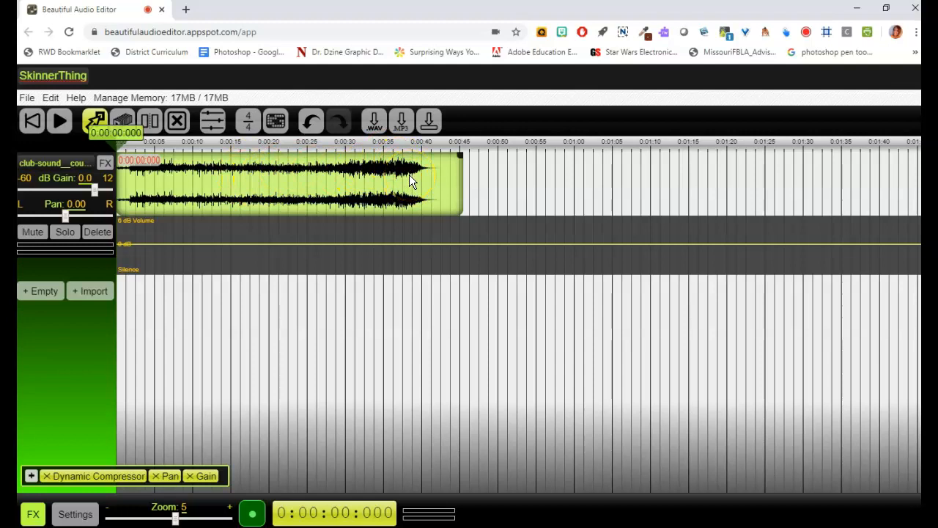
left_click_drag(179, 520, 189, 519)
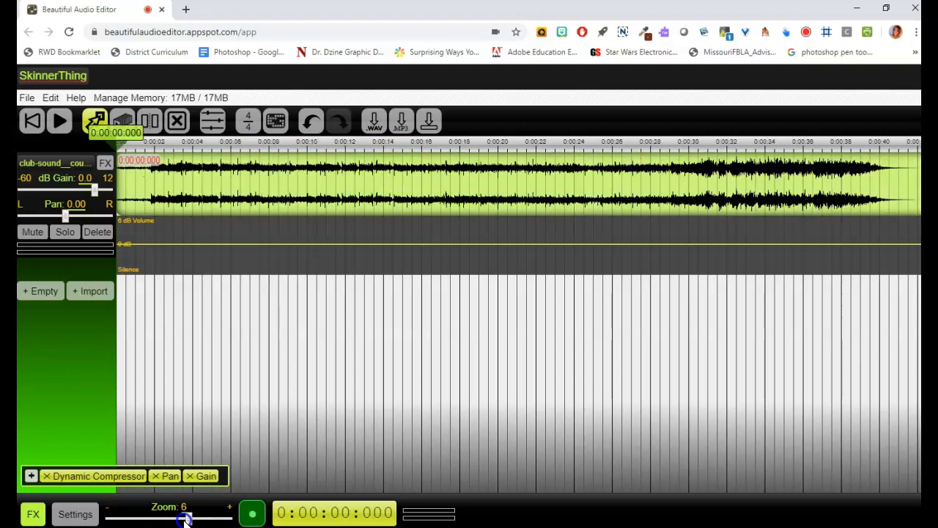
left_click(65, 125)
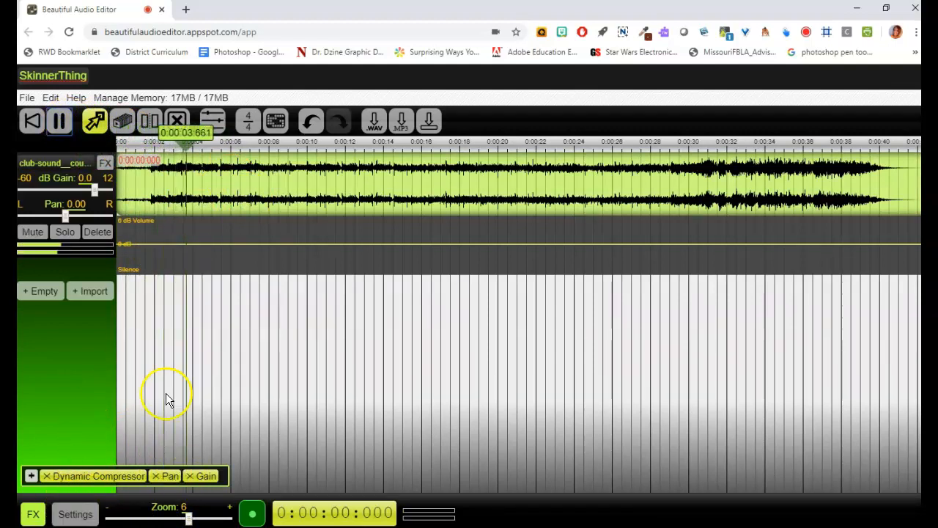
key("space")
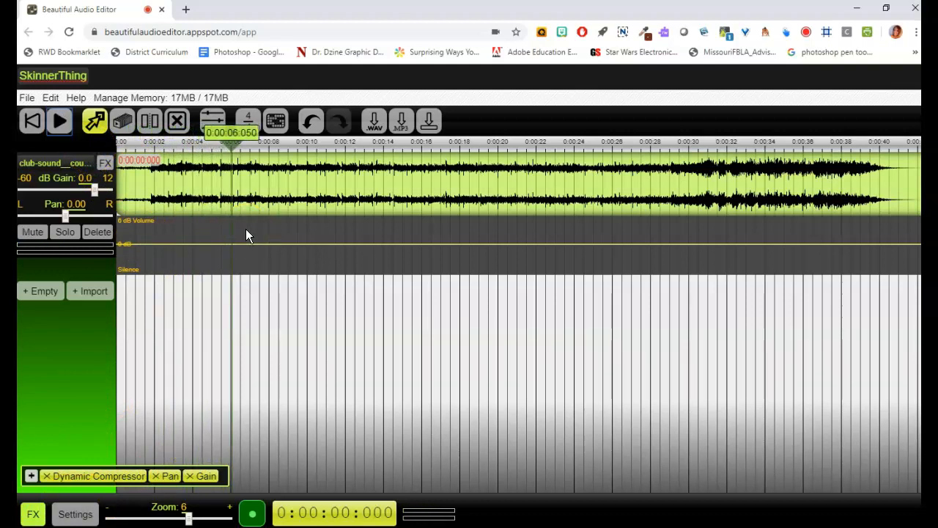
Step: Split the clip at about 10 seconds and move its second section to start at about 13.3 seconds
left_click(234, 144)
left_click_drag(235, 145, 309, 150)
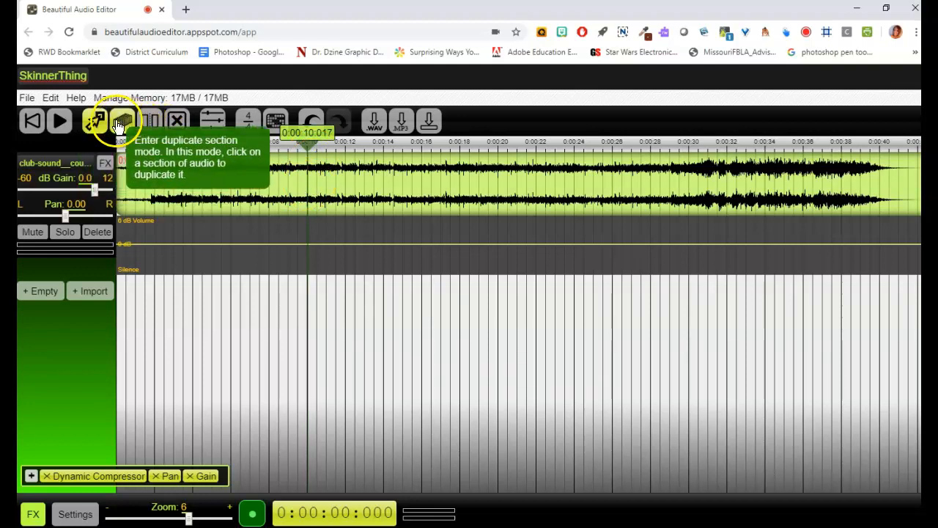
left_click(96, 123)
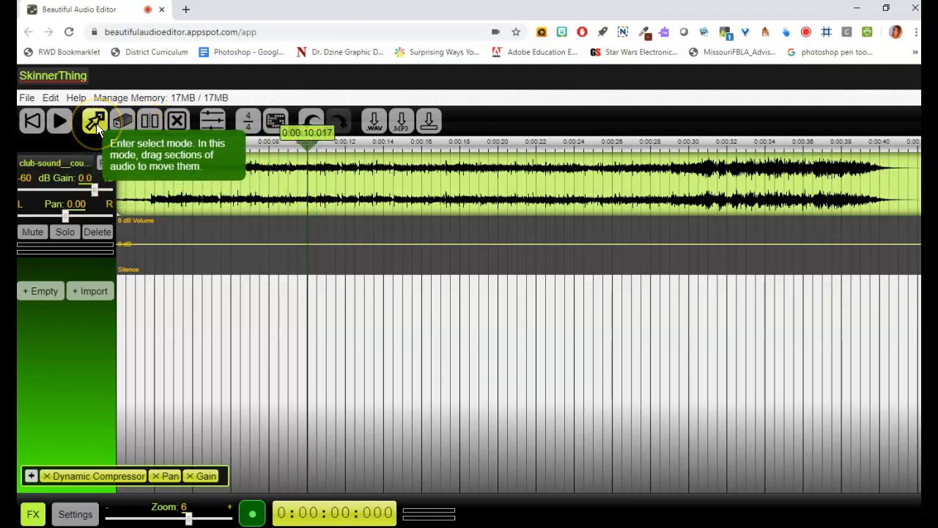
left_click(149, 125)
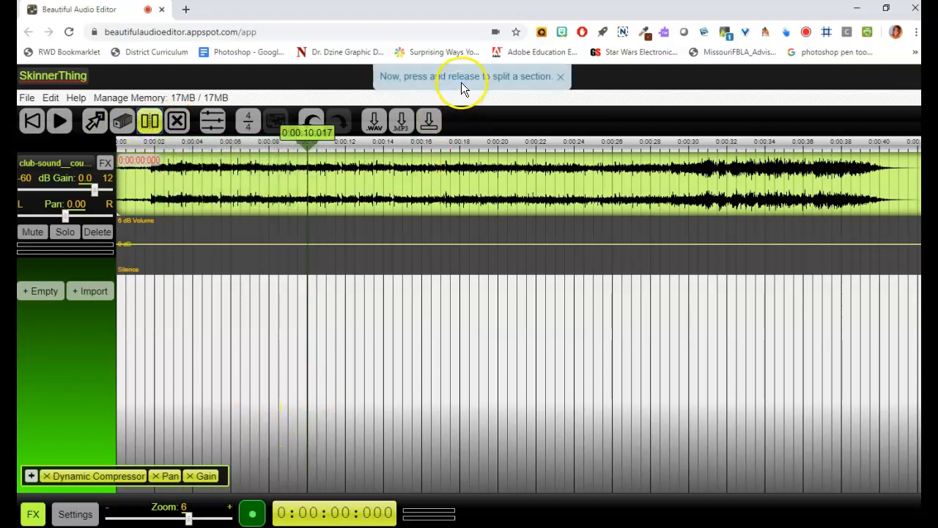
left_click(308, 188)
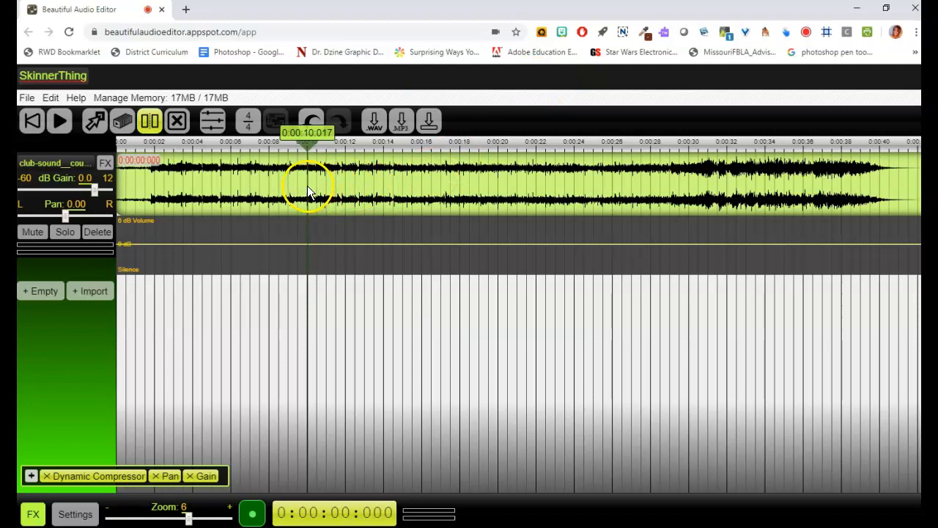
left_click(307, 180)
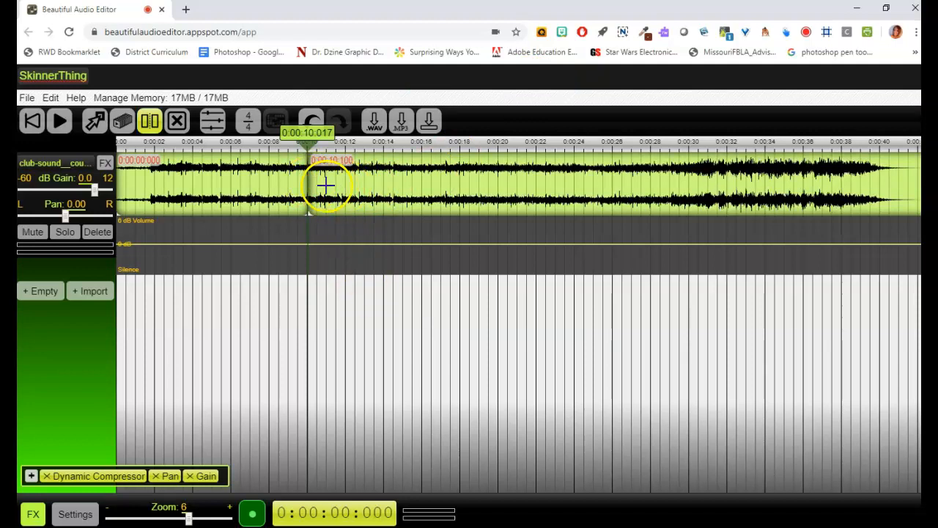
left_click(96, 123)
left_click_drag(379, 164, 452, 174)
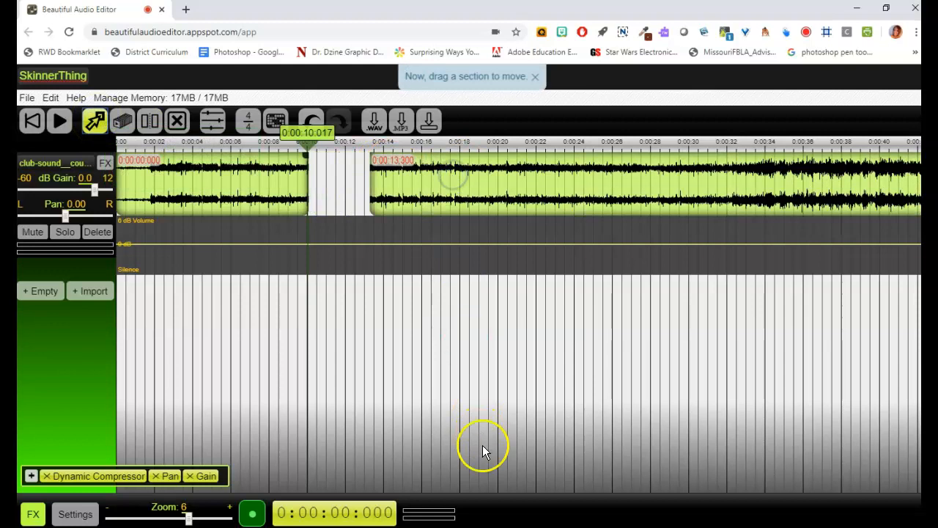
Step: Split the second section at about 36.1 seconds and delete the piece before that split
left_click_drag(394, 527, 462, 526)
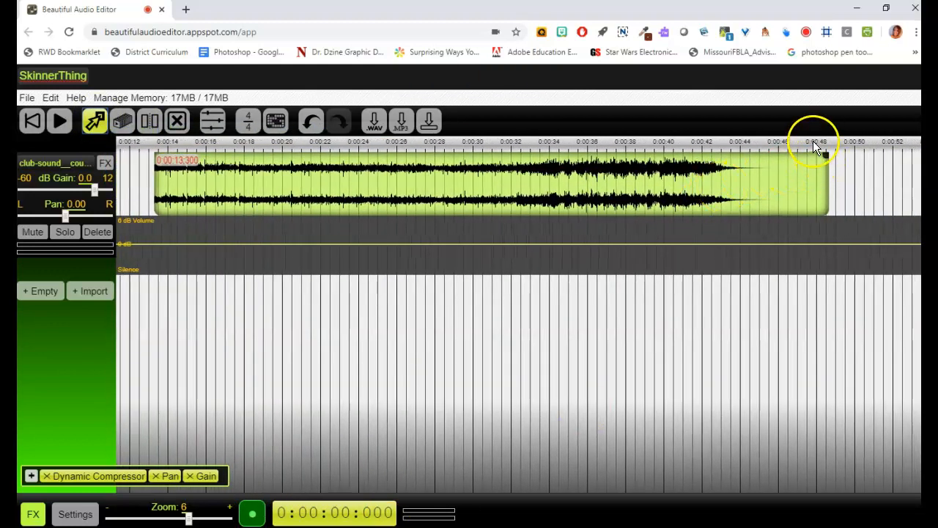
left_click(584, 144)
left_click(580, 146)
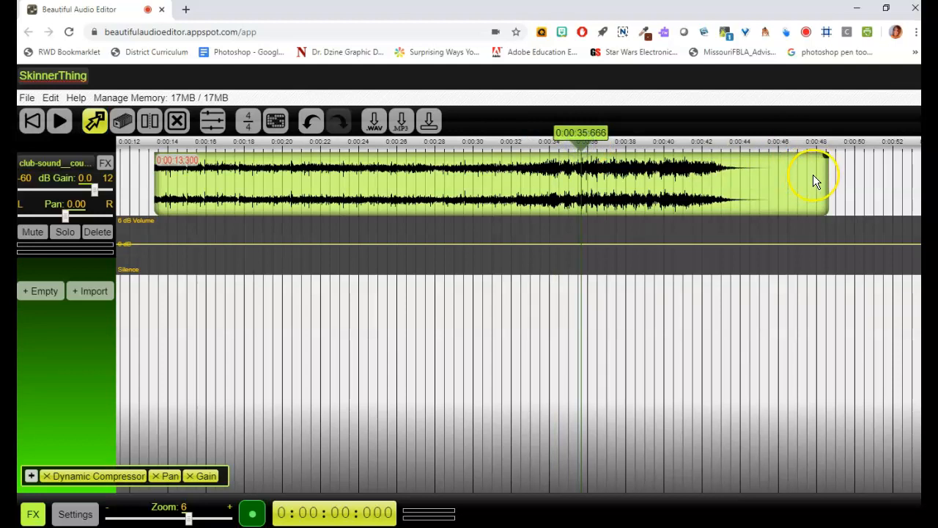
mouse_move(578, 141)
left_mouse_down()
mouse_move(549, 142)
mouse_move(587, 148)
left_mouse_up()
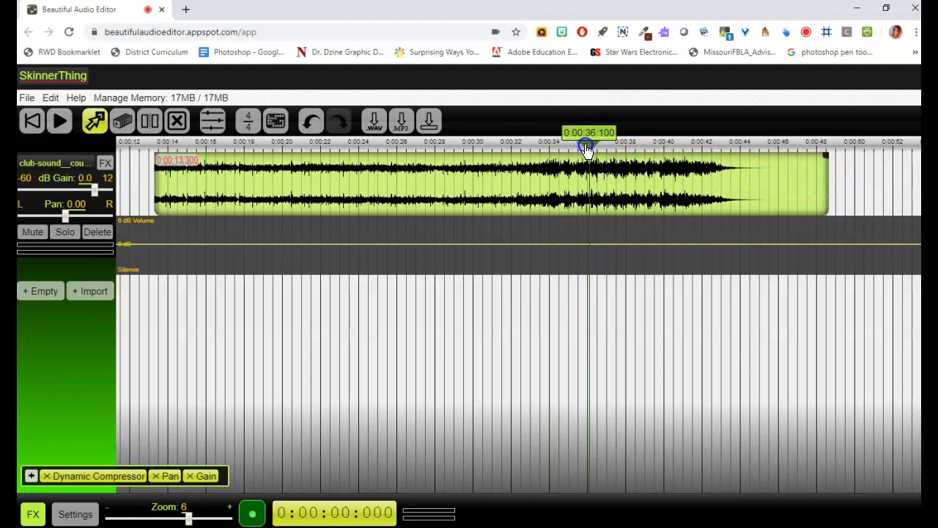
left_click(146, 125)
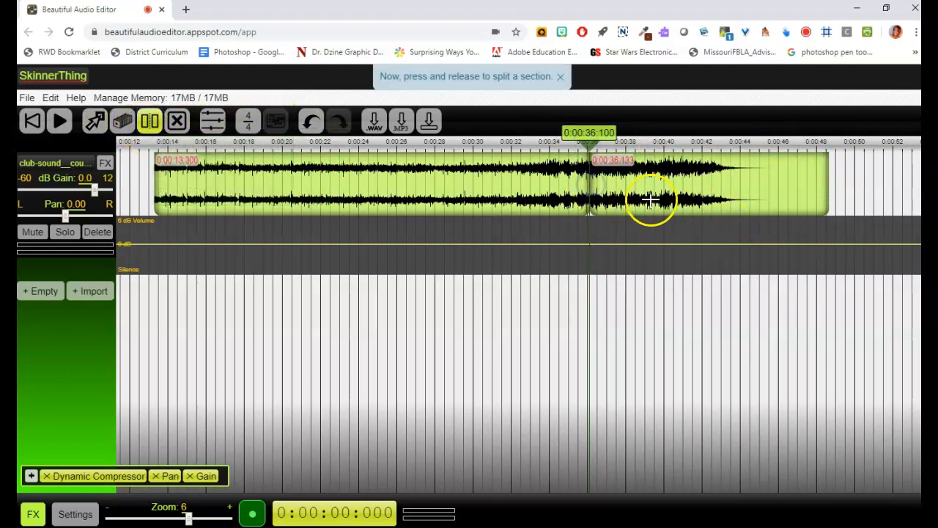
left_click(174, 122)
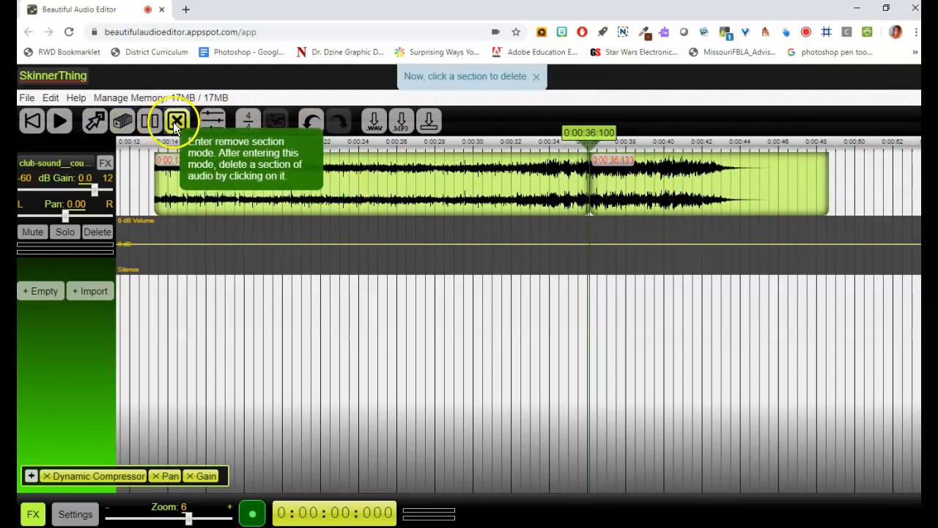
left_click(366, 181)
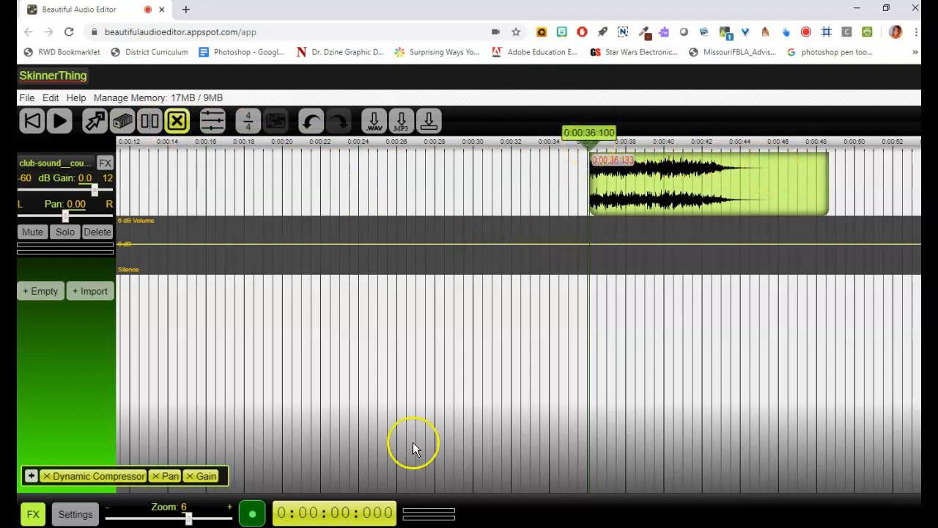
Step: Fade out the first section with volume points at about 6.2 and 10 seconds, lowering the second to silence
left_click_drag(293, 526, 89, 525)
left_click(262, 137)
left_click_drag(253, 143, 232, 147)
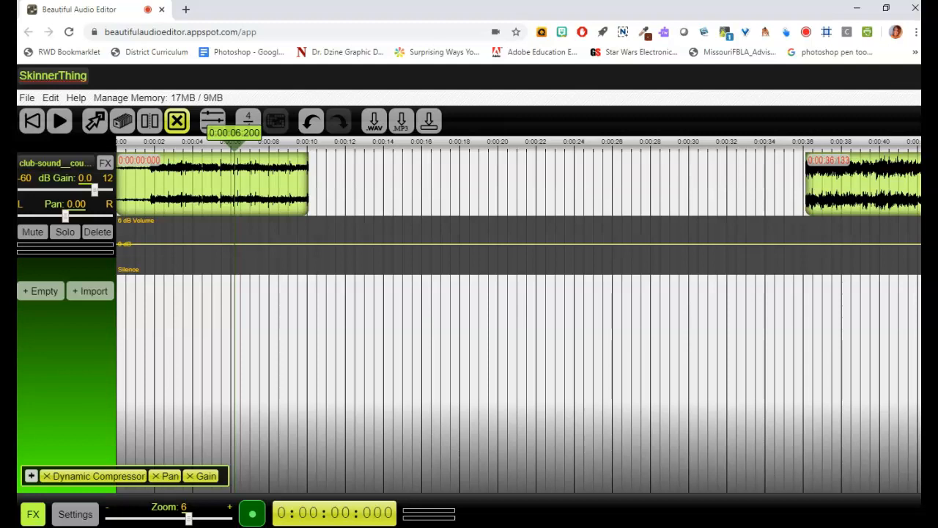
left_click(236, 244)
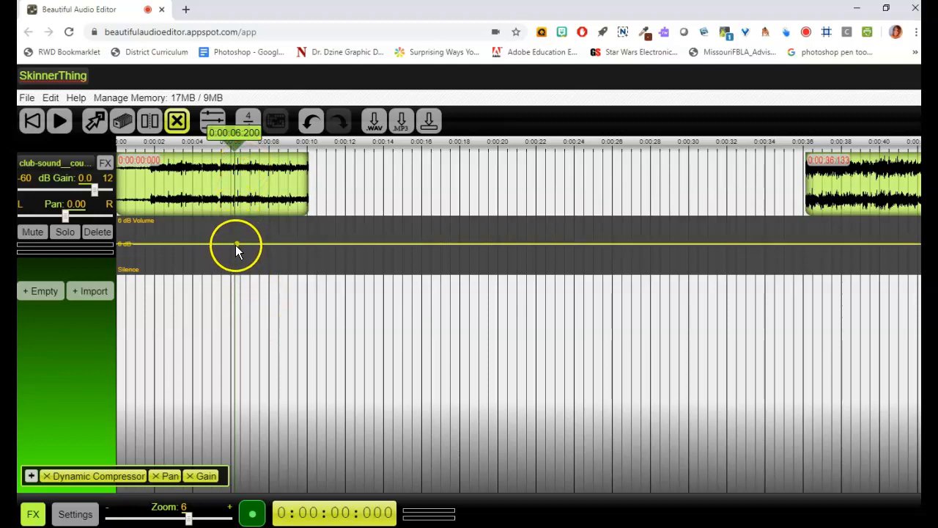
left_click(305, 244)
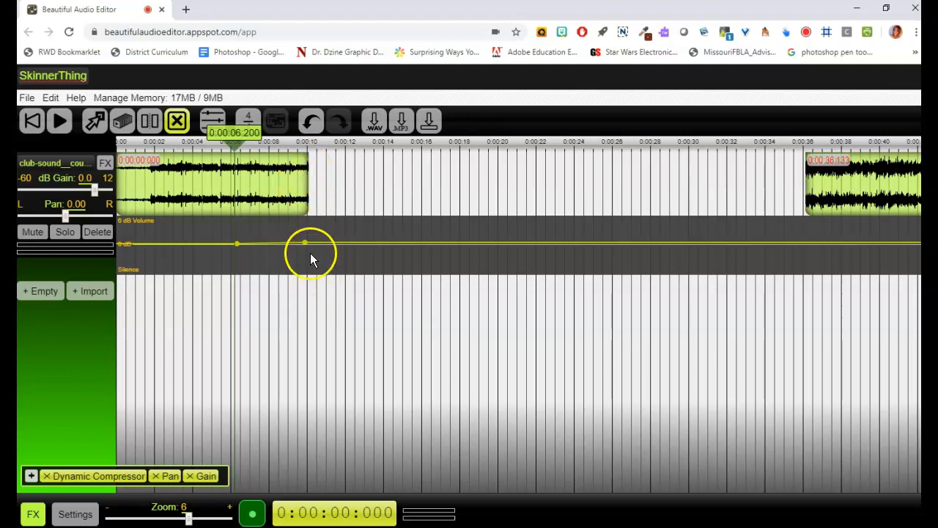
left_click_drag(307, 244, 304, 281)
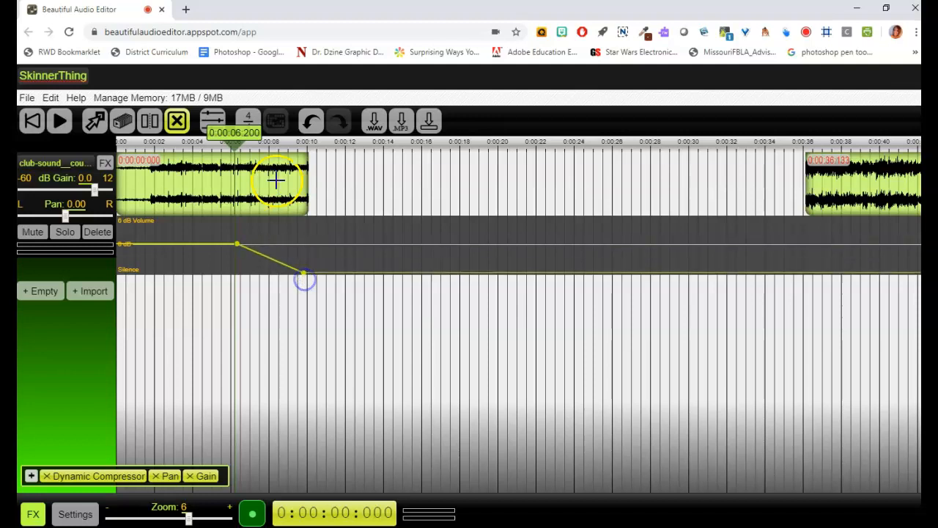
Step: Play the fade-out from about 4.8 seconds and pause just after the first section ends
left_click_drag(240, 147, 214, 155)
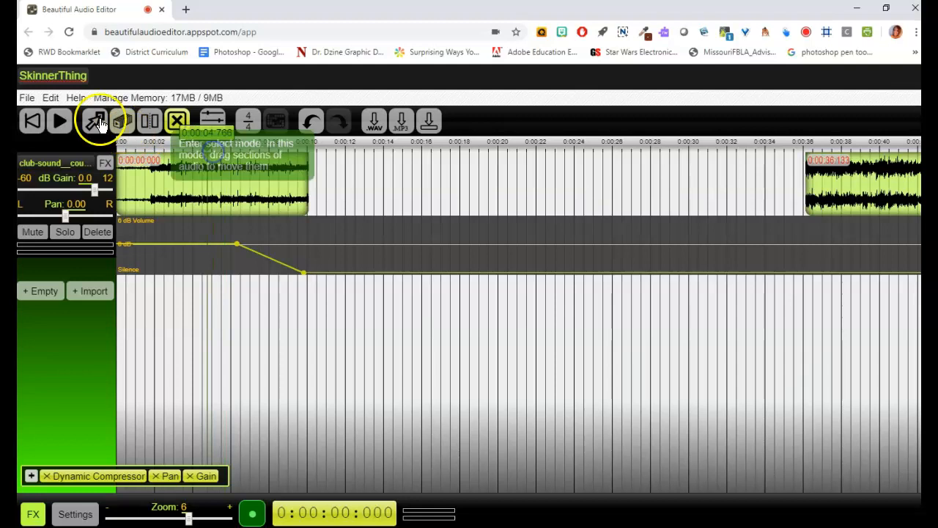
left_click(62, 121)
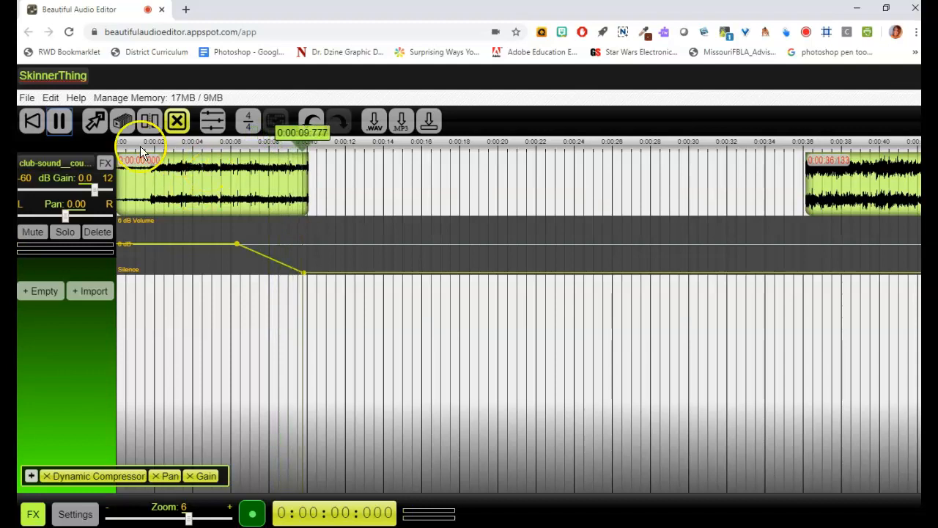
left_click(59, 122)
Step: Audition the first section's ending with the fade's end point raised to 0 dB, and return that point to silence
left_click_drag(306, 277, 306, 249)
left_click_drag(315, 147, 287, 148)
left_click(59, 122)
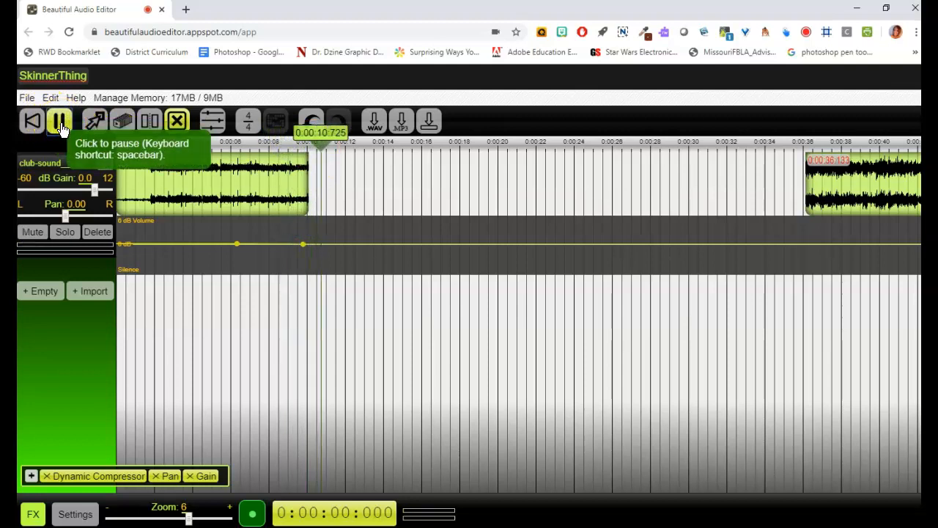
left_click(60, 122)
left_click_drag(303, 243, 303, 282)
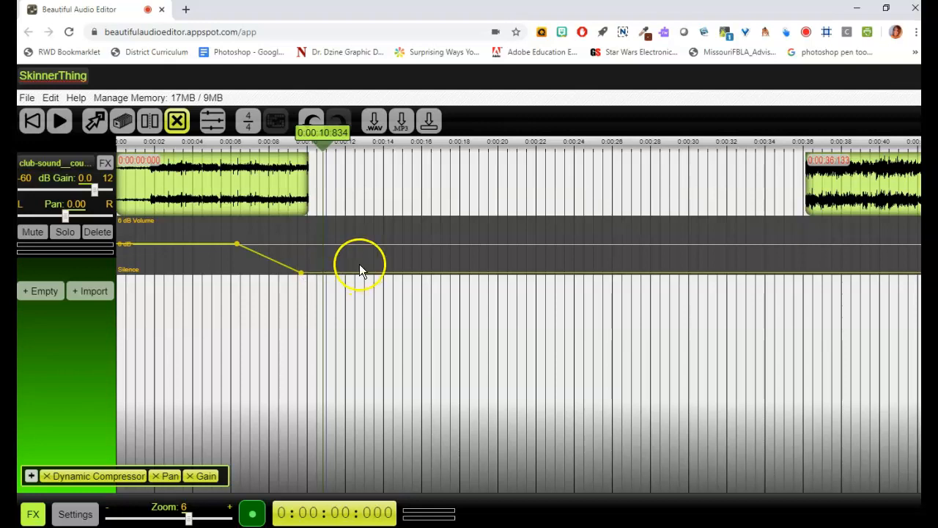
Step: Import the local sound file multimedia-fun.mp3 from the podpractice1 folder as a second track
left_click(26, 98)
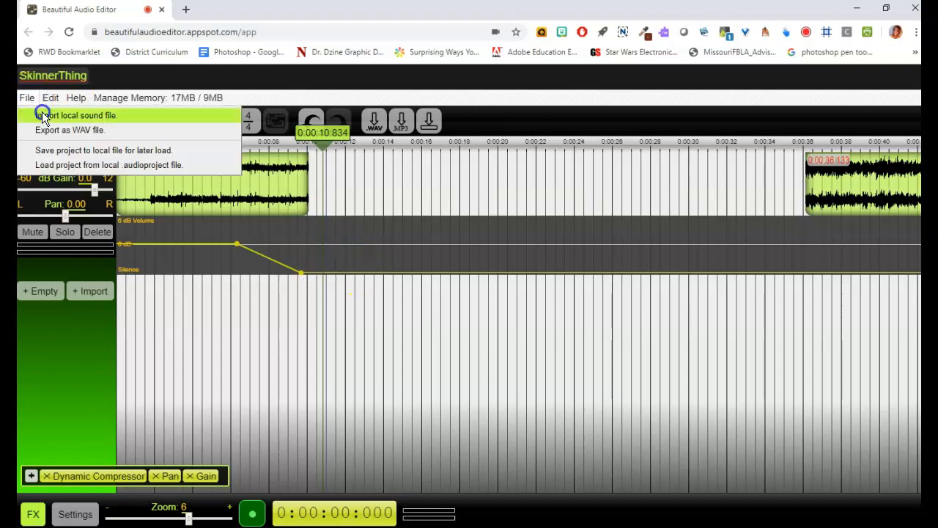
left_click(42, 114)
left_click(295, 359)
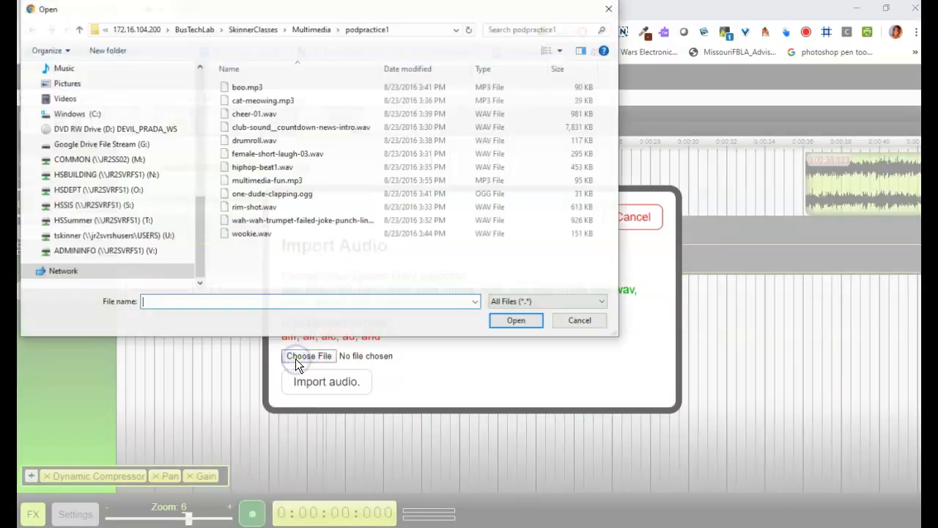
left_click(258, 180)
left_click(497, 321)
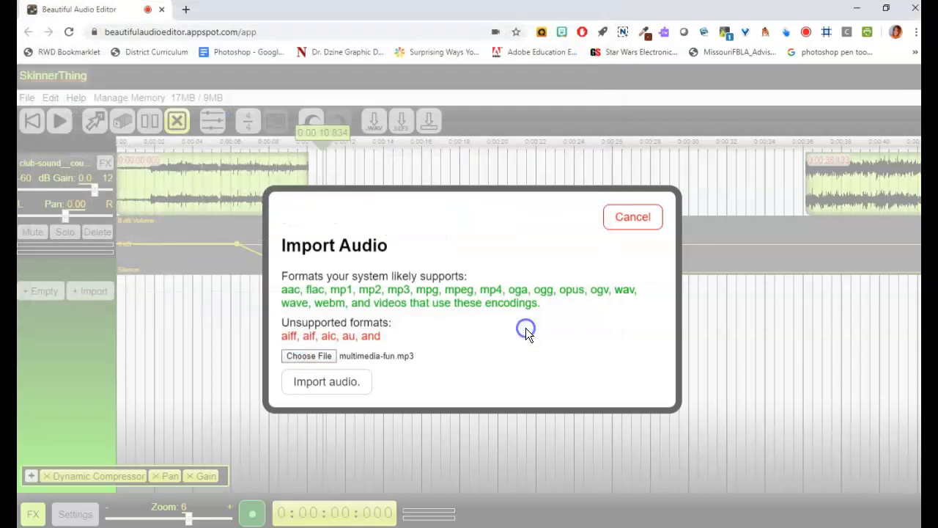
left_click(350, 387)
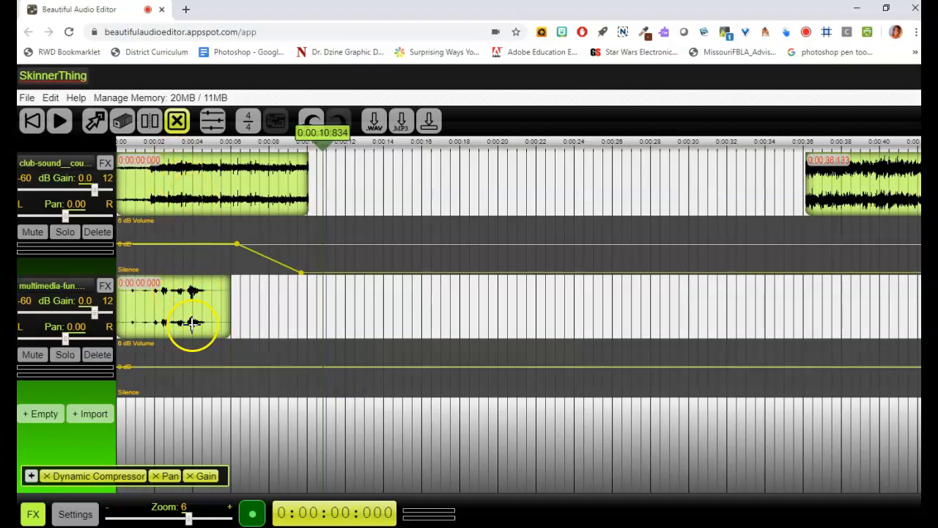
Step: Move the multimedia-fun section so that it starts at about 2.4 seconds on its track
left_click(197, 203)
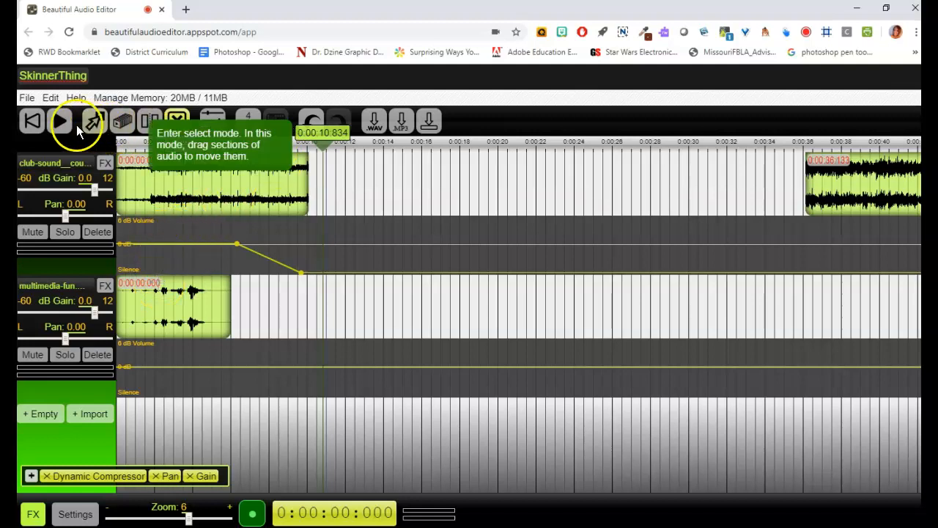
left_click(95, 121)
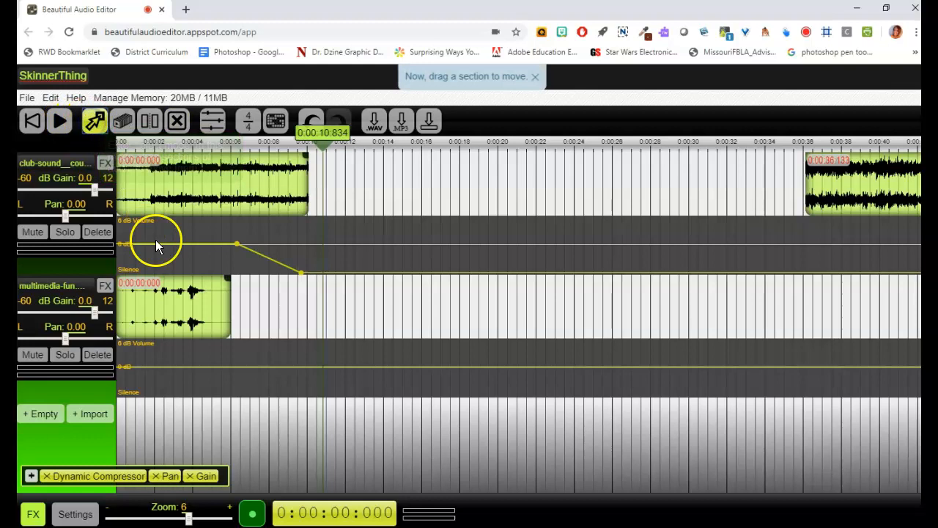
left_click_drag(171, 282, 217, 288)
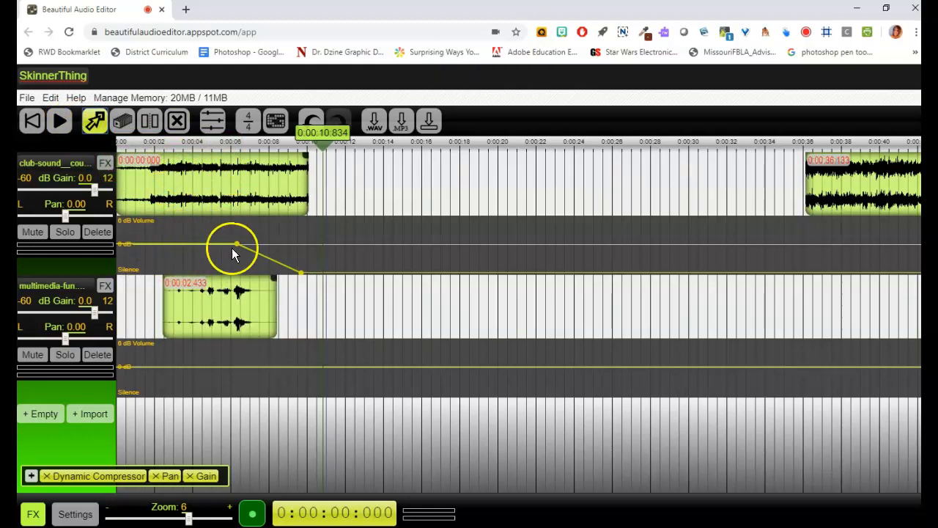
left_click(184, 300)
left_click(238, 296)
Step: Play both tracks together from the 2-second mark and pause at about 7 seconds
left_click(152, 154)
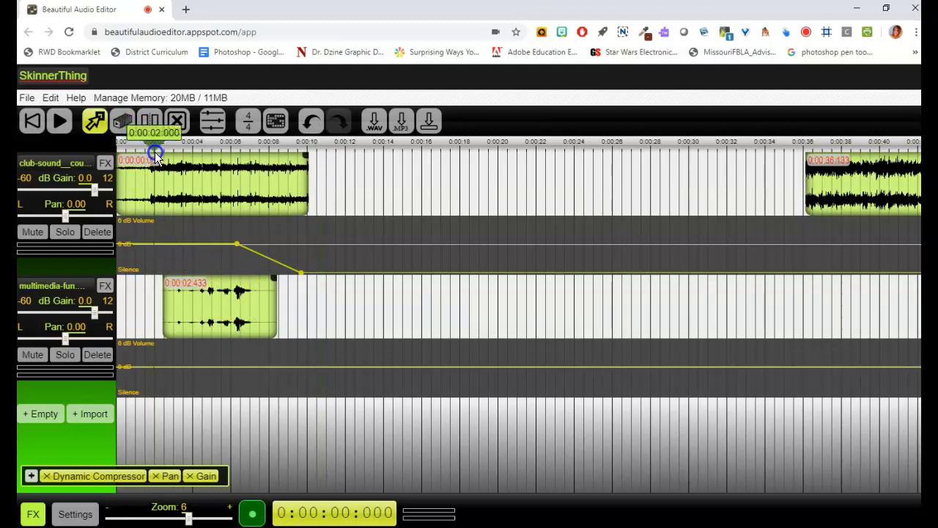
left_click(61, 125)
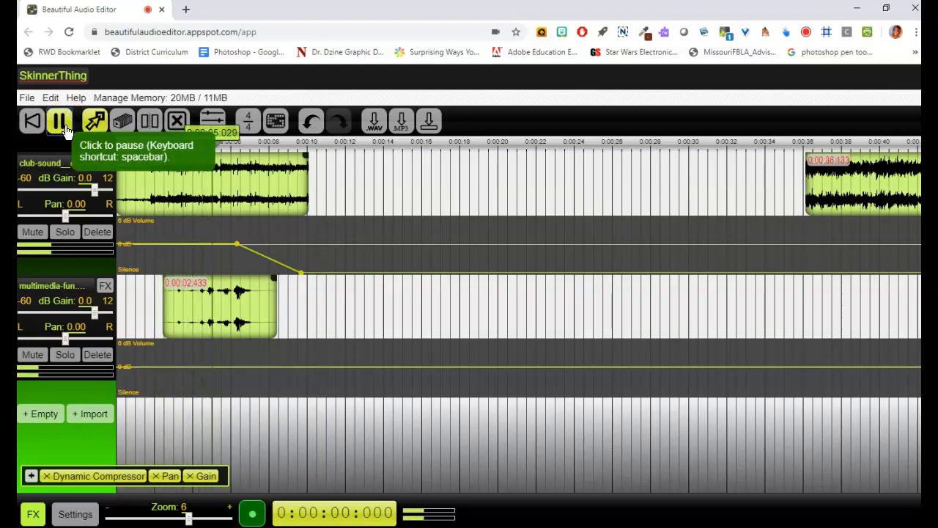
left_click(65, 129)
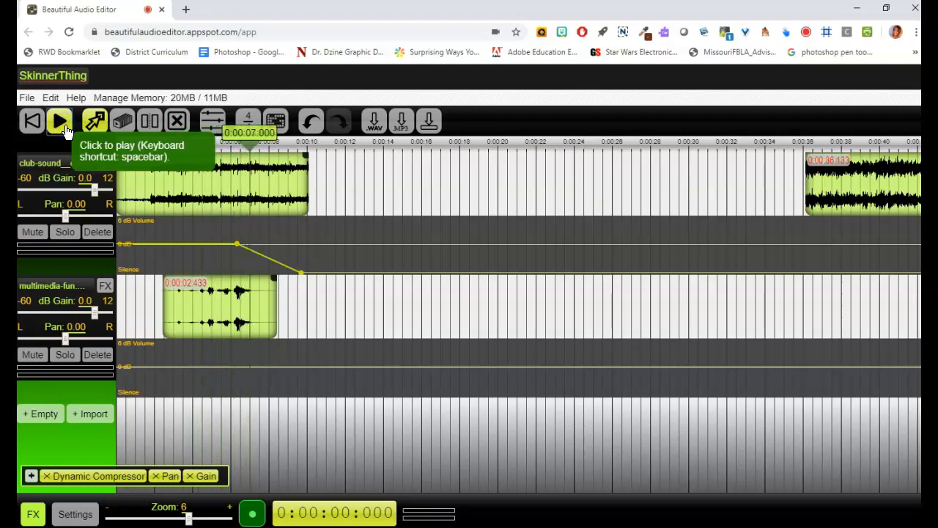
left_click(143, 240)
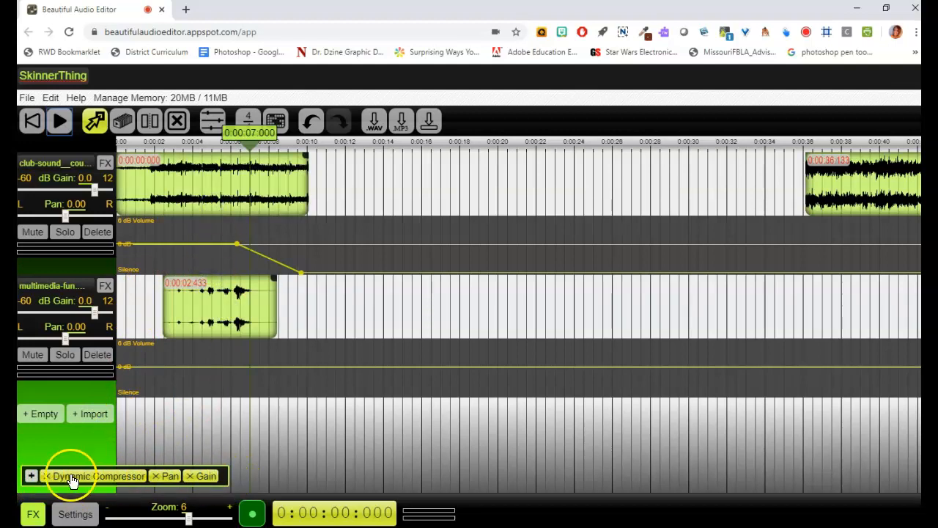
Step: Raise the master gain to about 11.7 dB and audition both tracks partway through the multimedia-fun section
left_click(201, 477)
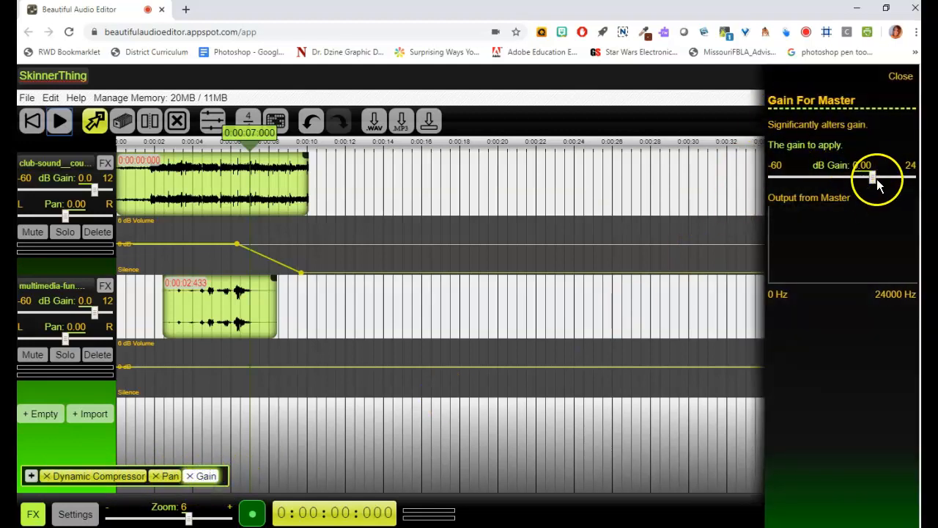
left_click_drag(874, 177, 894, 178)
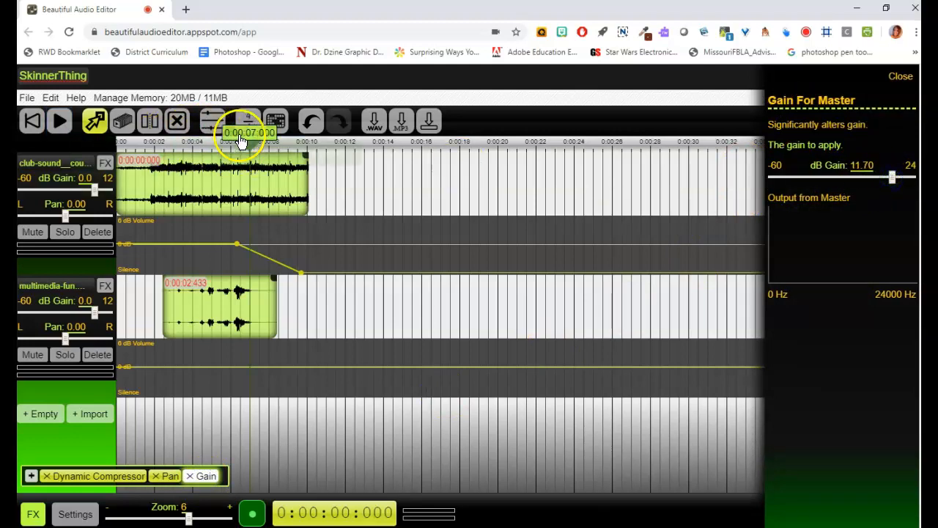
left_click_drag(248, 136, 204, 151)
left_click(60, 122)
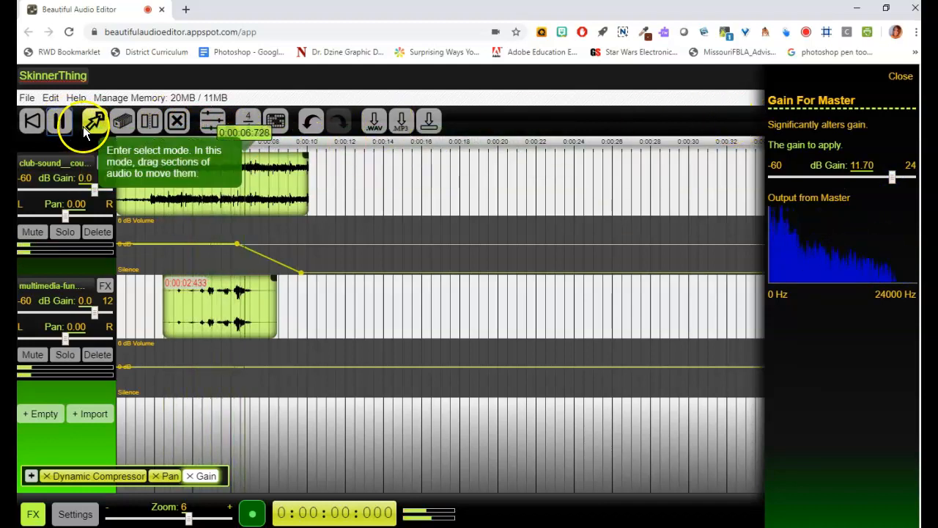
left_click(63, 125)
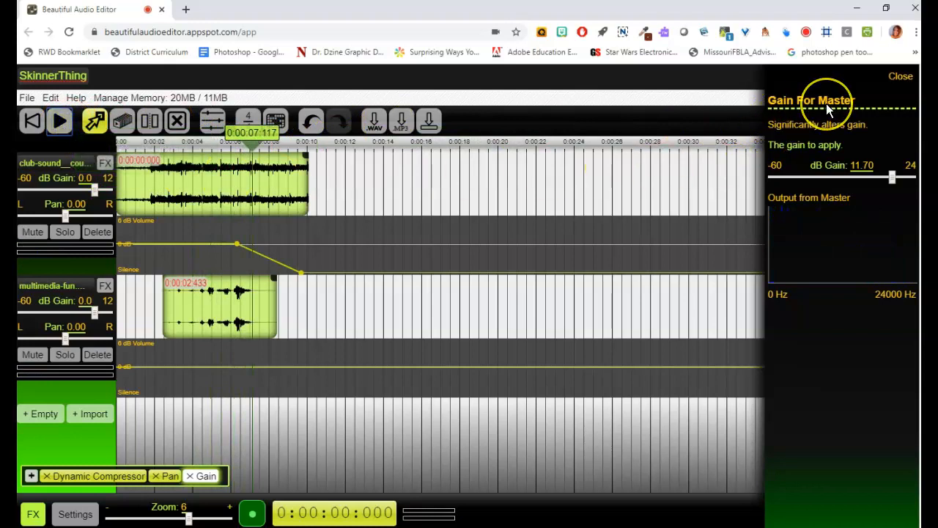
Step: Reset the master gain to 0.00 dB and close its settings
left_click(857, 166)
left_click(425, 362)
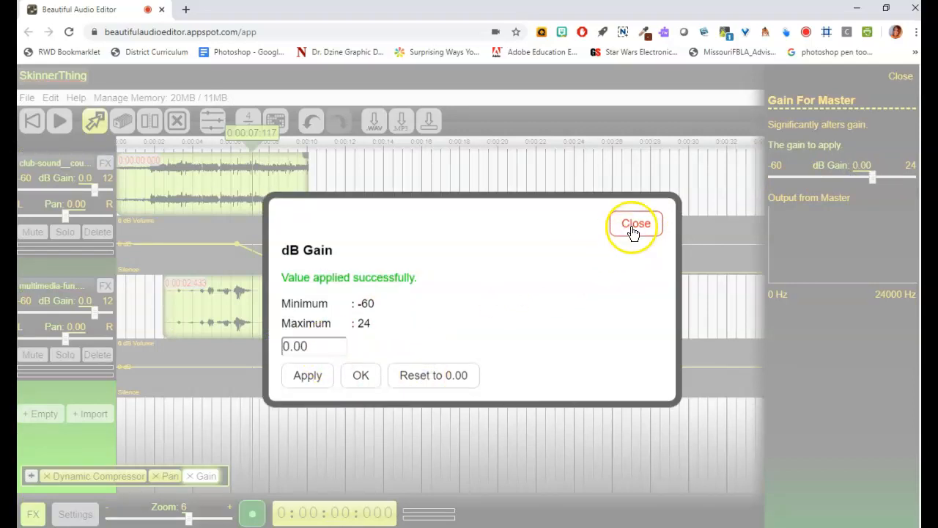
left_click(635, 224)
left_click(223, 297)
left_click(222, 306)
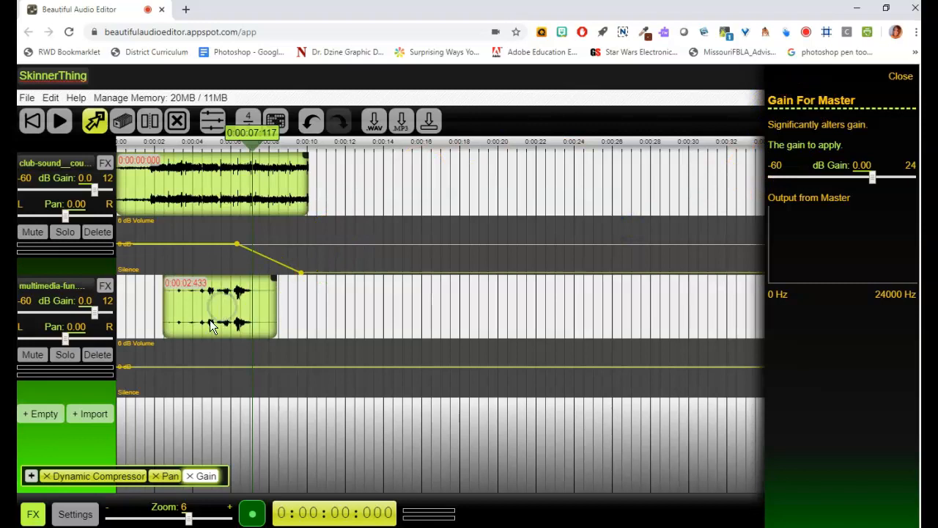
left_click(203, 428)
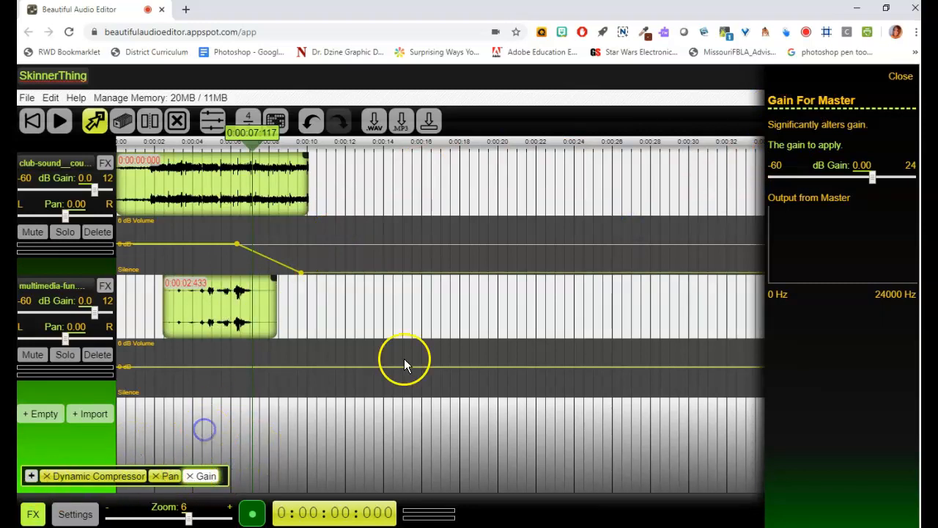
left_click(898, 76)
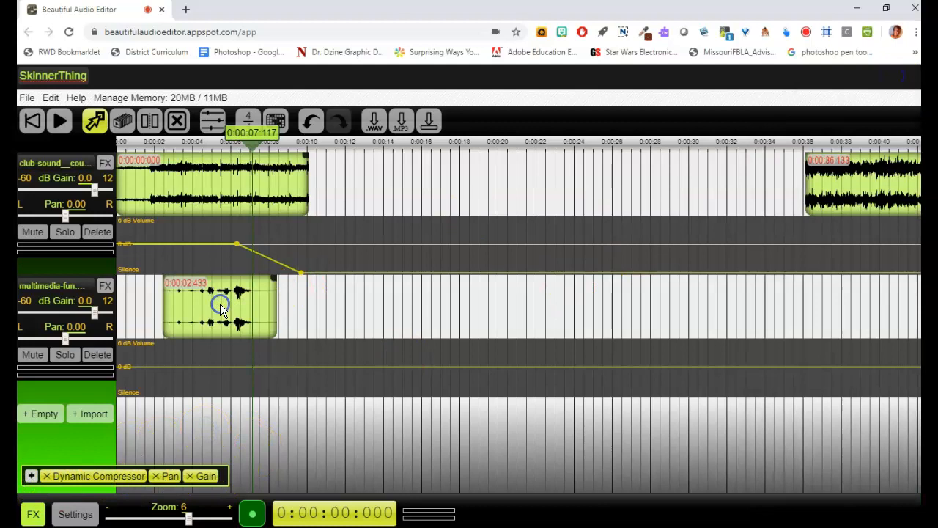
Step: Add a Gain effect to the multimedia-fun.mp3 track
left_click(234, 307)
left_click(105, 288)
left_click(129, 286)
left_click_drag(657, 326, 657, 375)
left_click(382, 335)
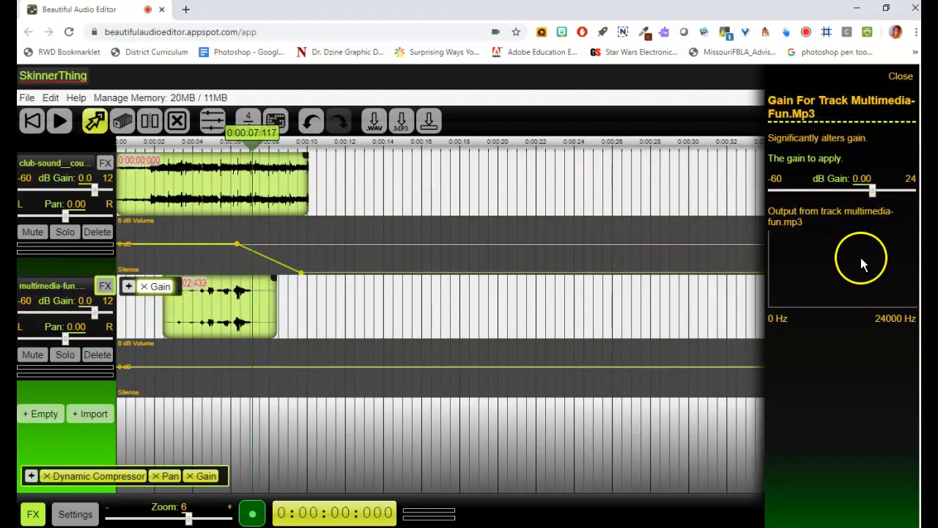
Step: Raise the multimedia-fun.mp3 track's Gain effect to 9.43 dB and, while playing from about 3 seconds, to 14.35 dB
left_click_drag(885, 195, 888, 195)
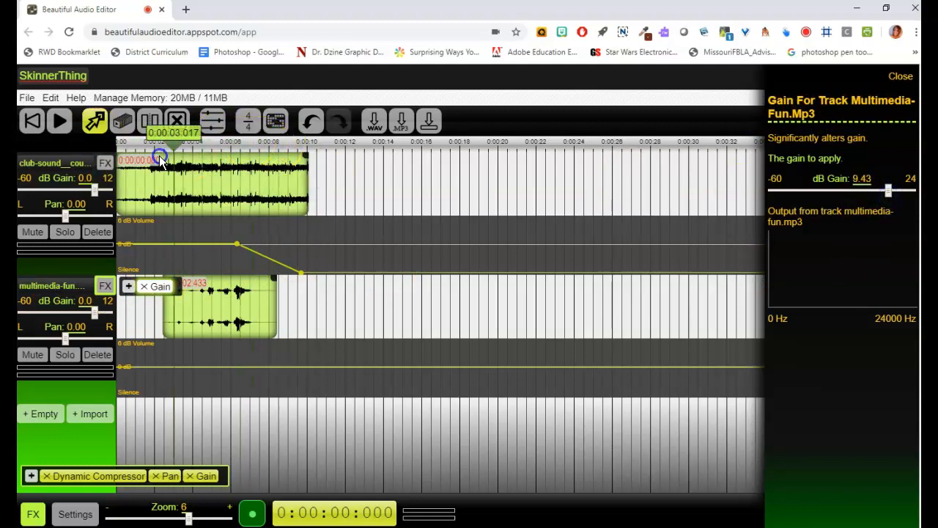
left_click(60, 121)
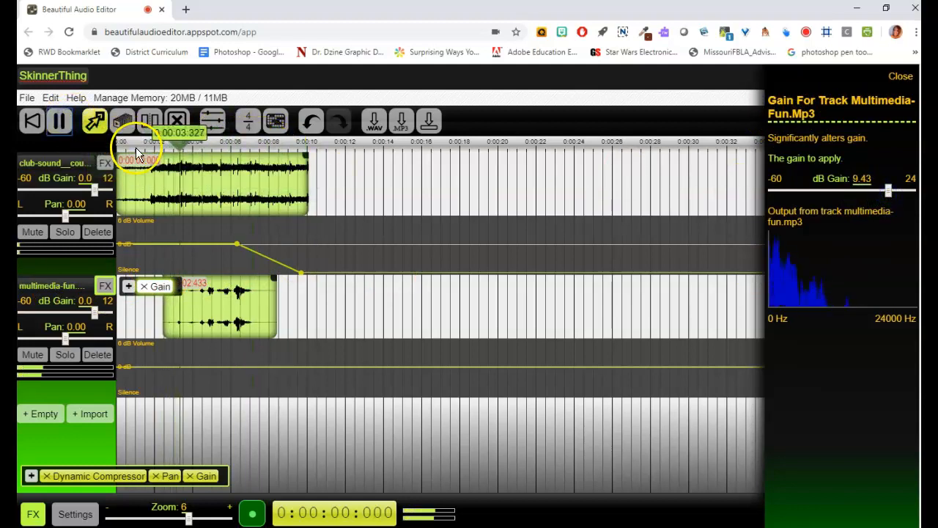
left_click_drag(889, 195, 897, 196)
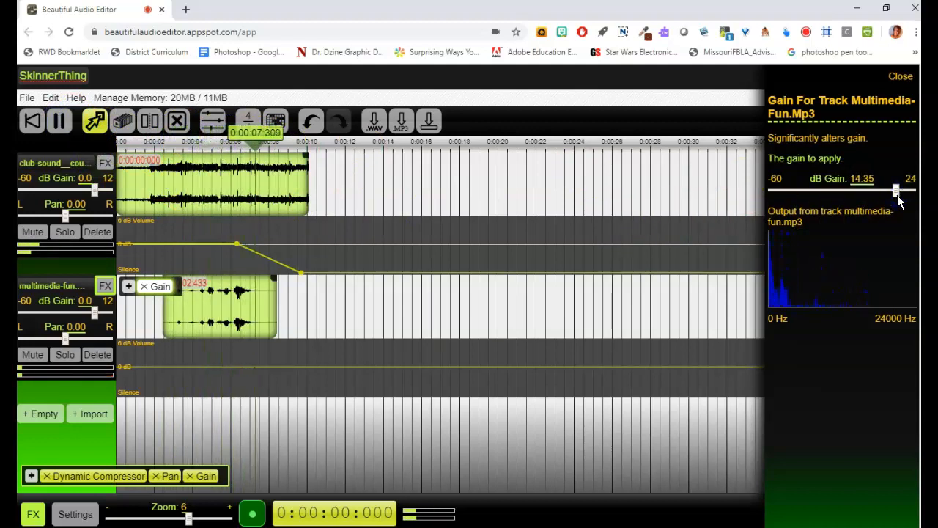
left_click(66, 129)
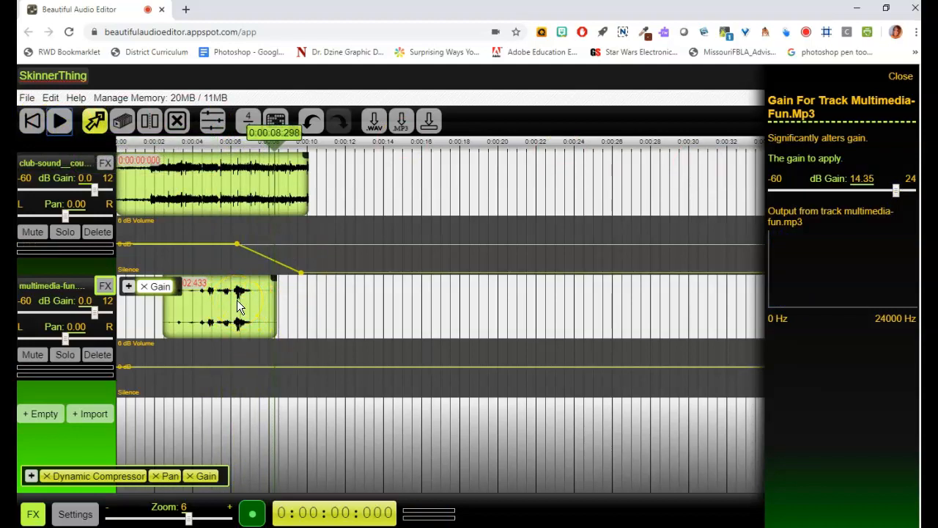
Step: Add a Bandpass effect to the multimedia-fun.mp3 track and play it from about 2.3 seconds
left_click(129, 288)
left_click(397, 325)
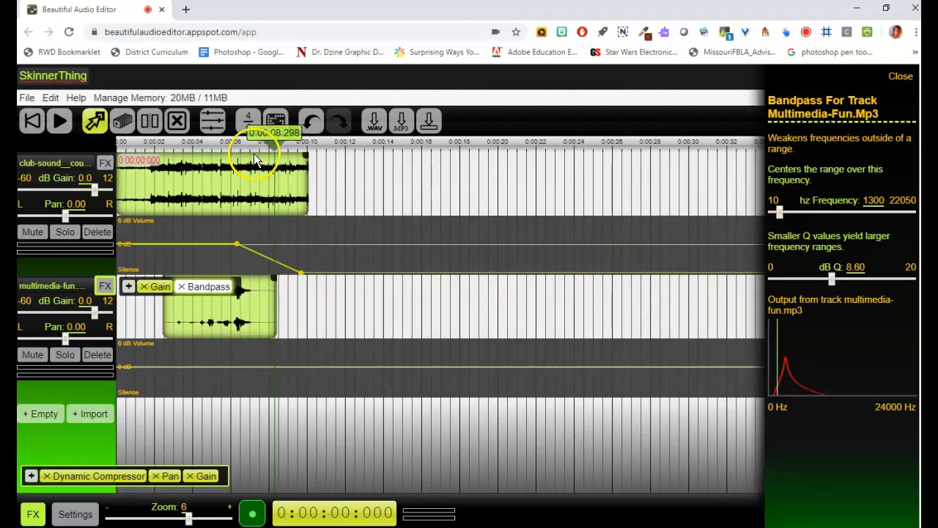
left_click_drag(269, 144, 160, 156)
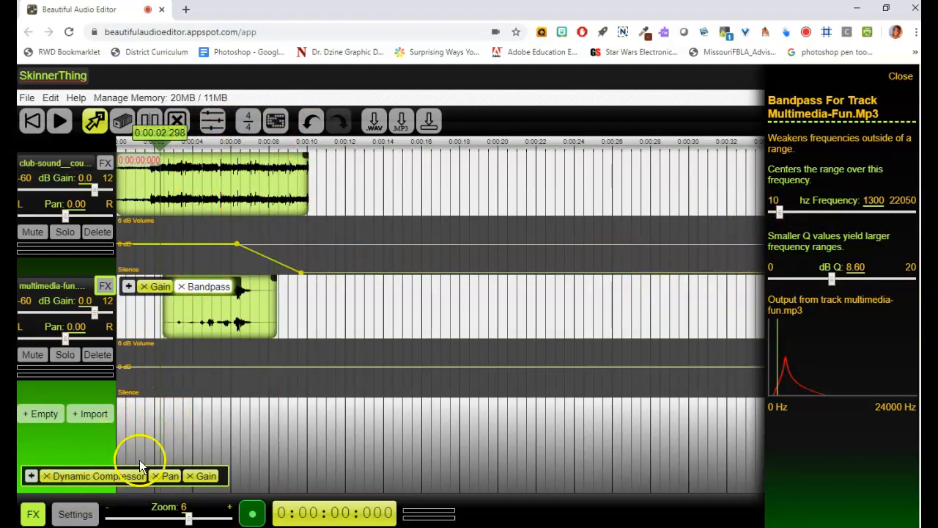
left_click(61, 124)
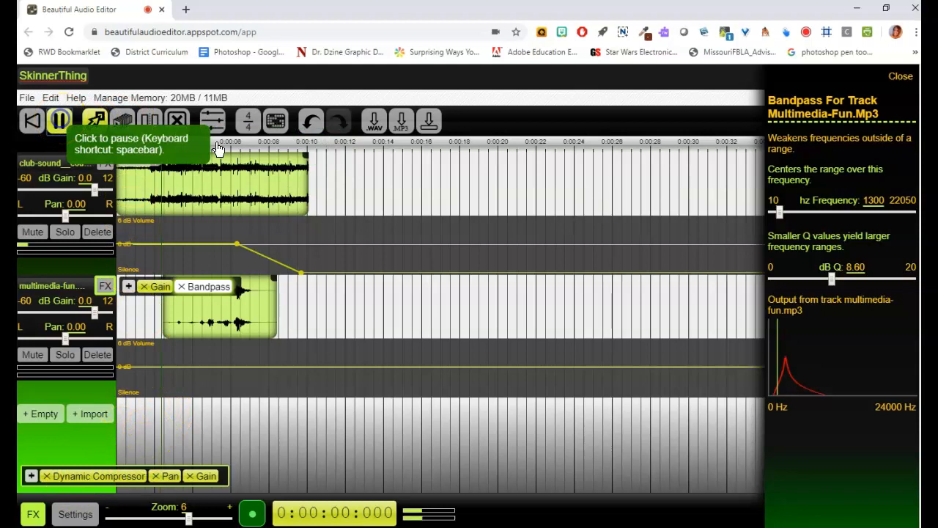
Step: Set the Bandpass frequency to 3832 Hz and its Q to 13.74, and replay from about 2.9 seconds
mouse_move(780, 212)
left_mouse_down()
mouse_move(809, 214)
mouse_move(795, 213)
left_mouse_up()
left_click_drag(831, 279, 869, 282)
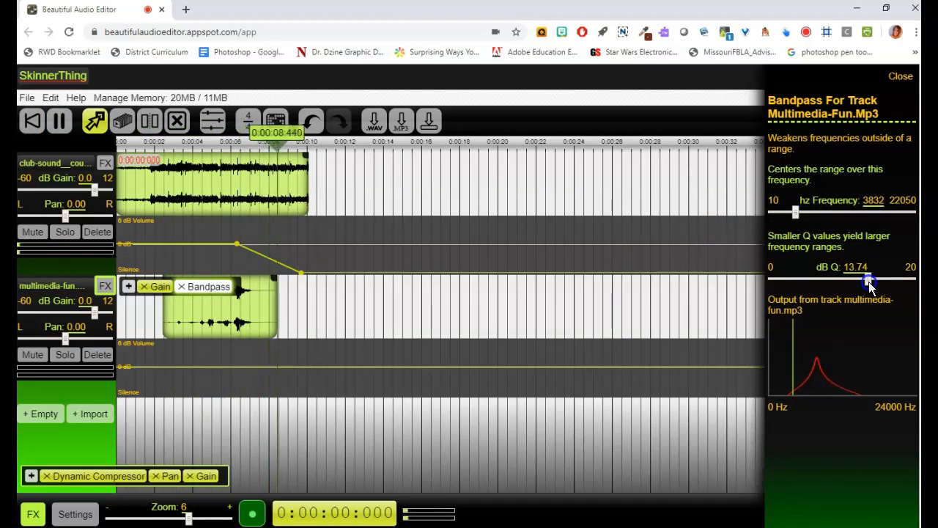
left_click_drag(308, 132, 160, 159)
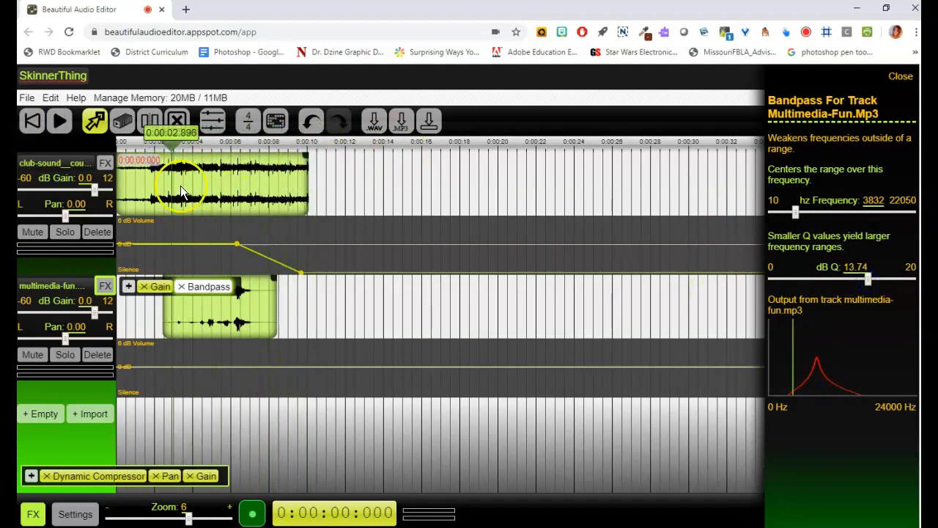
left_click(59, 121)
Step: Set the Bandpass frequency to 4626 Hz and its Q to 8.15, and audition the change from about 2.4 seconds
mouse_move(796, 212)
left_mouse_down()
mouse_move(846, 214)
mouse_move(801, 212)
left_mouse_up()
left_click_drag(867, 278, 829, 280)
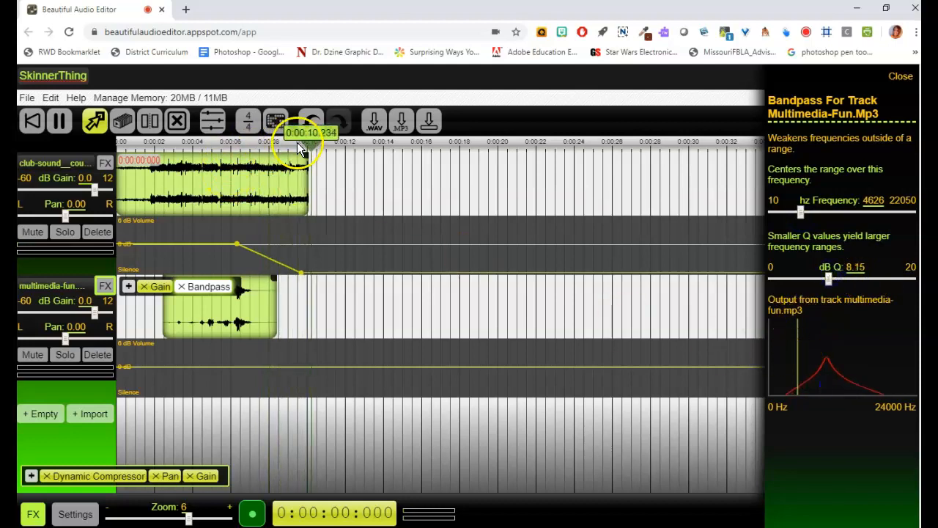
left_click(162, 158)
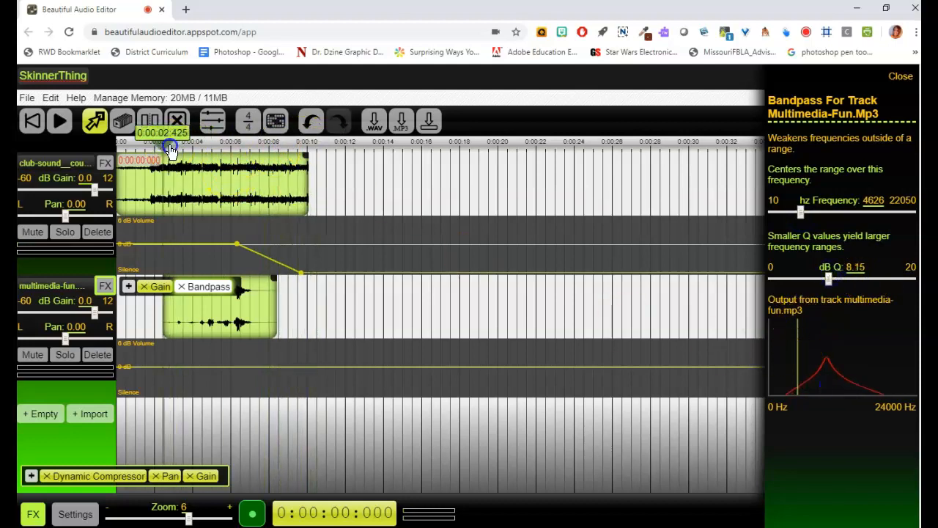
left_click(65, 127)
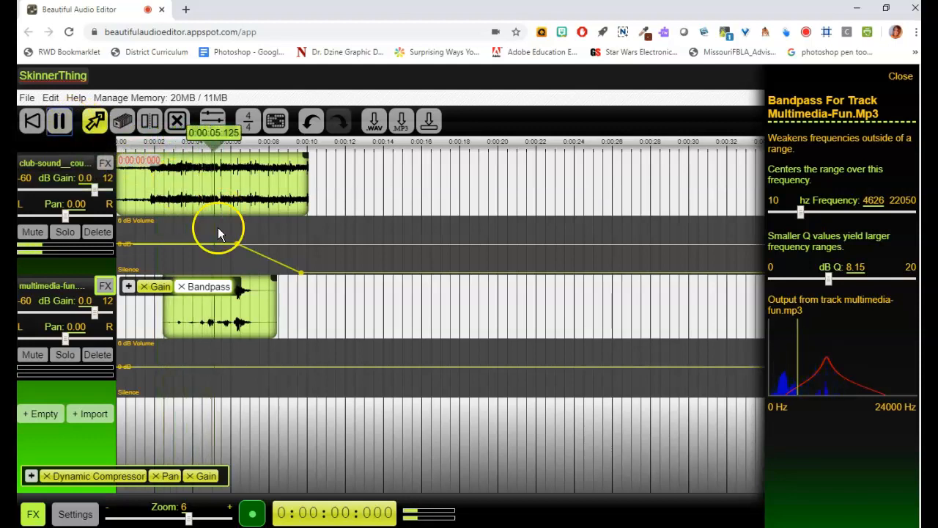
left_click(63, 124)
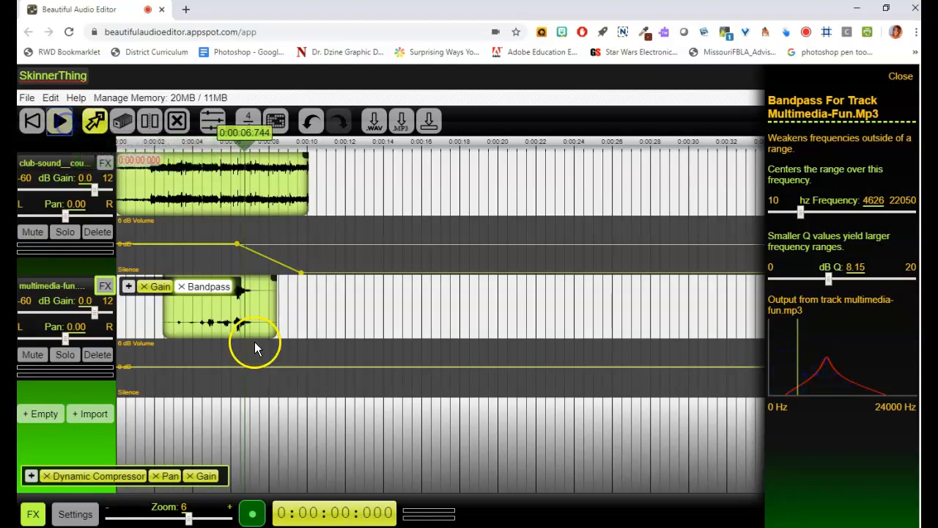
Step: Place Bandpass ahead of Gain in the multimedia-fun.mp3 effect chain and set its frequency to 2343 Hz during playback
left_click_drag(212, 293, 152, 287)
left_click(169, 159)
left_click(66, 123)
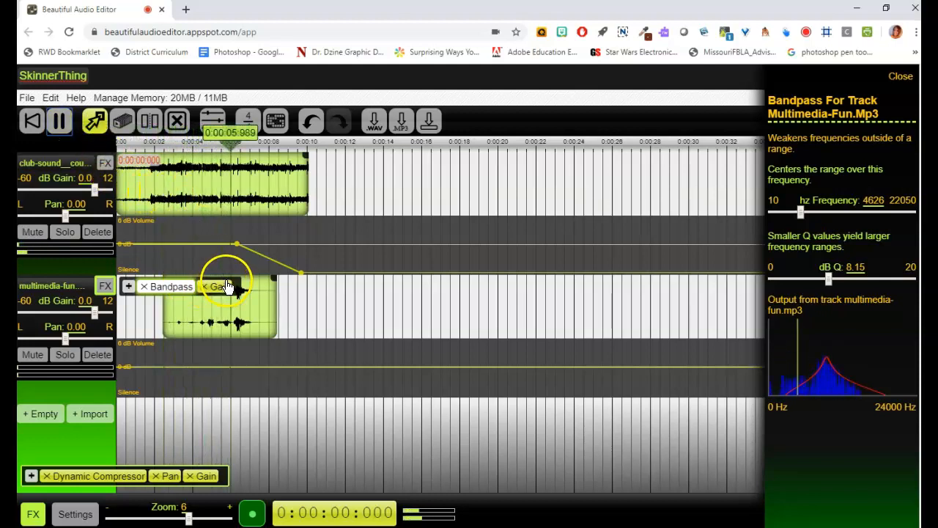
left_click_drag(801, 212, 786, 214)
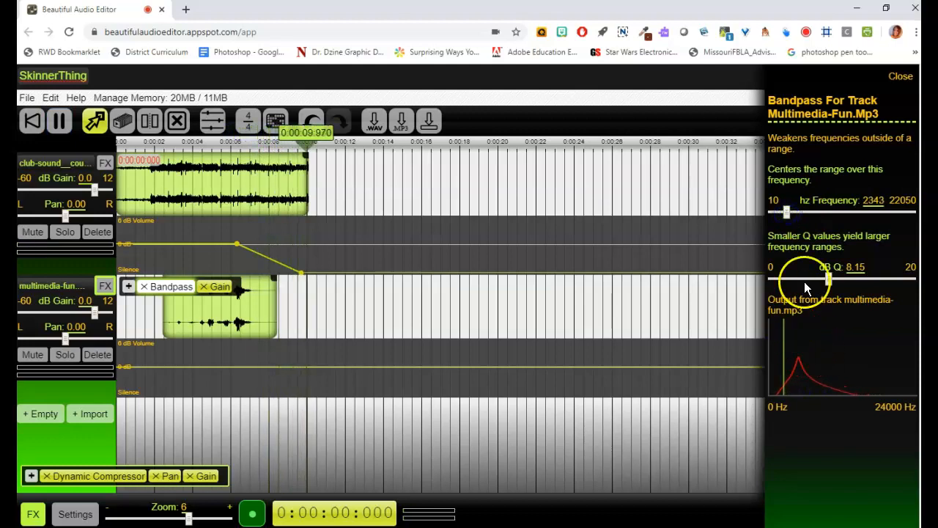
Step: Set the Bandpass Q to 2.21 and its frequency to 2244 Hz while replaying from about 3 seconds
mouse_move(828, 282)
left_mouse_down()
mouse_move(817, 277)
mouse_move(828, 277)
left_mouse_up()
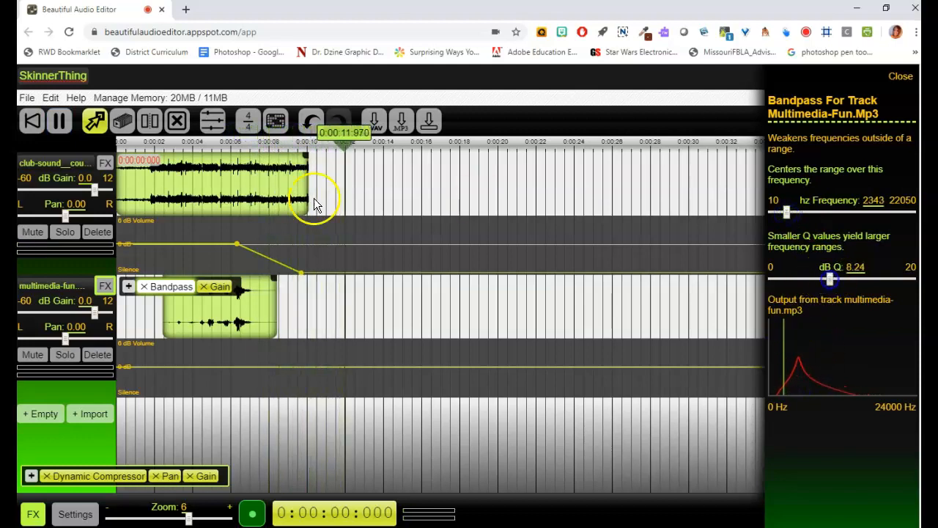
left_click(174, 160)
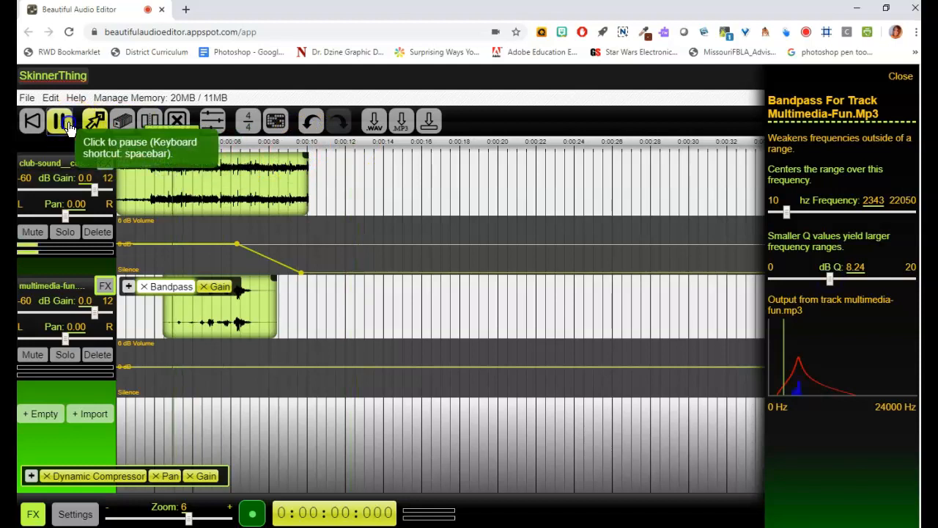
left_click_drag(829, 278, 788, 286)
left_click_drag(782, 217, 785, 217)
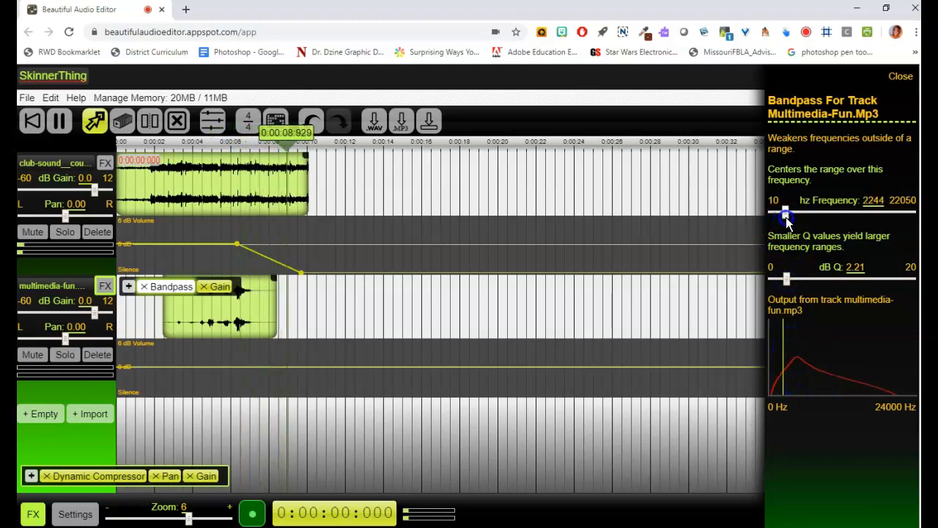
Step: Set the Bandpass frequency to 1648 Hz and its Q to 3.11 during playback, and stop playback
left_click(58, 122)
left_click_drag(783, 213, 781, 214)
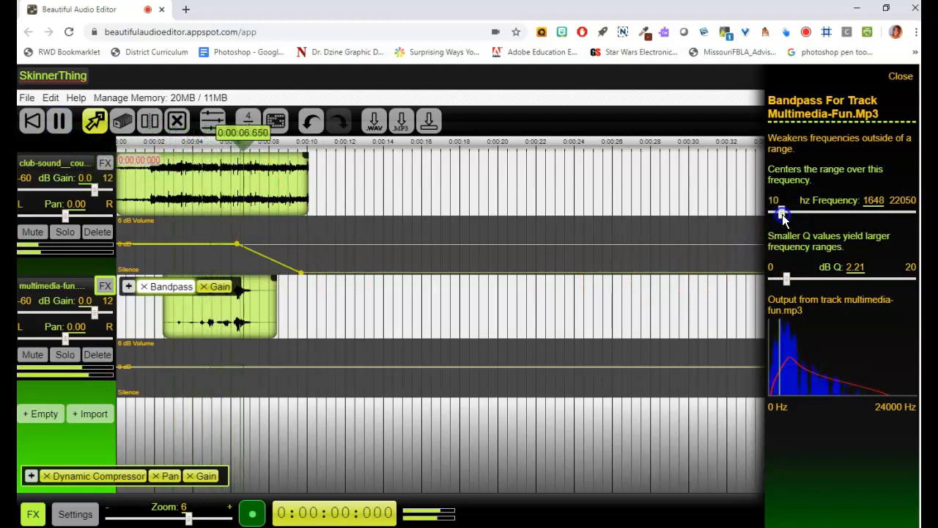
left_click(789, 288)
left_click_drag(789, 287, 795, 286)
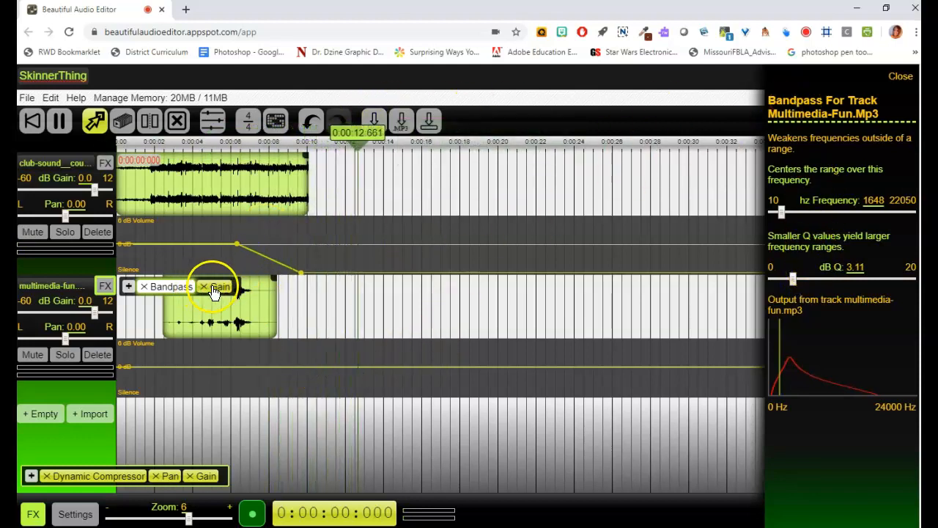
left_click(364, 152)
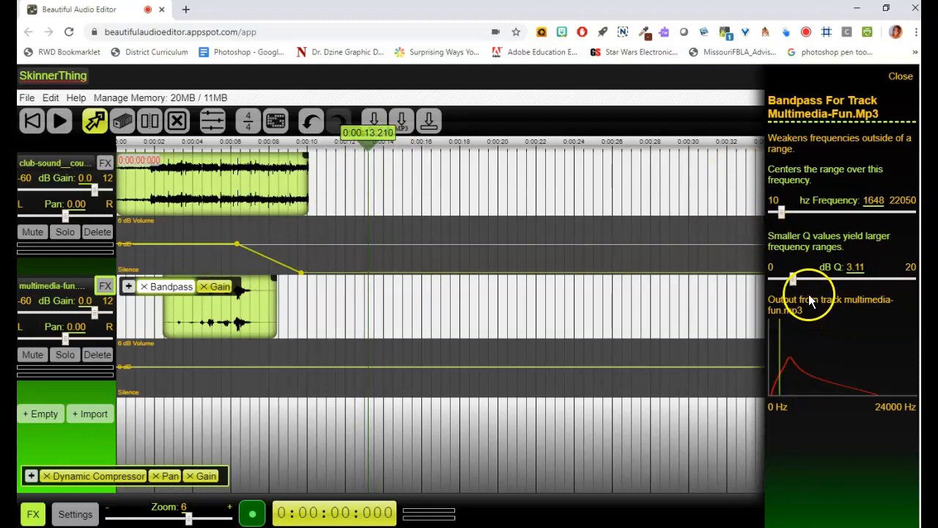
Step: Remove the Bandpass effect from the multimedia-fun.mp3 track and replay the mix from about 2 seconds
left_click(144, 286)
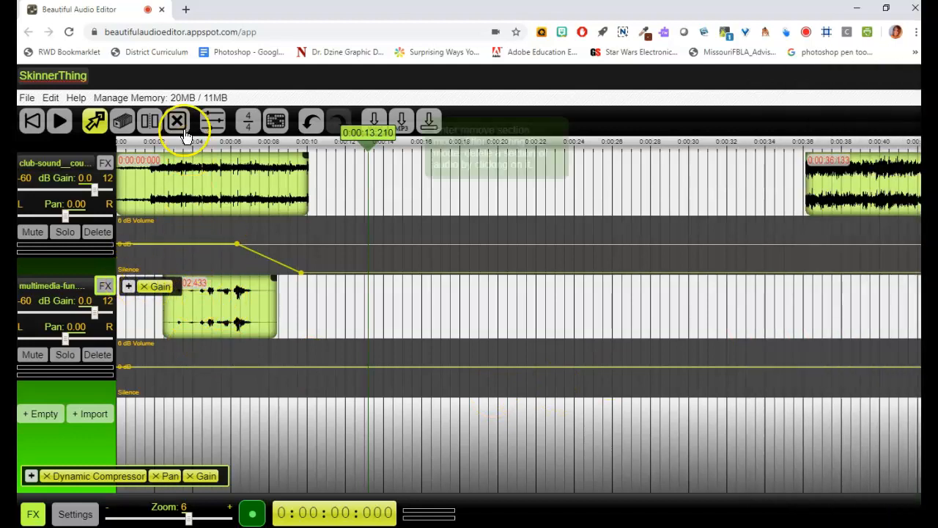
left_click(153, 154)
left_click(62, 122)
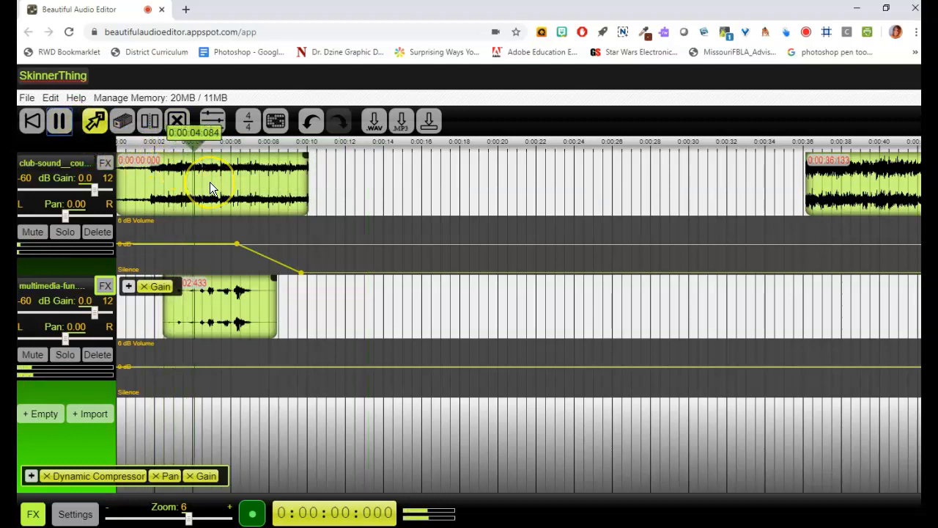
left_click(63, 123)
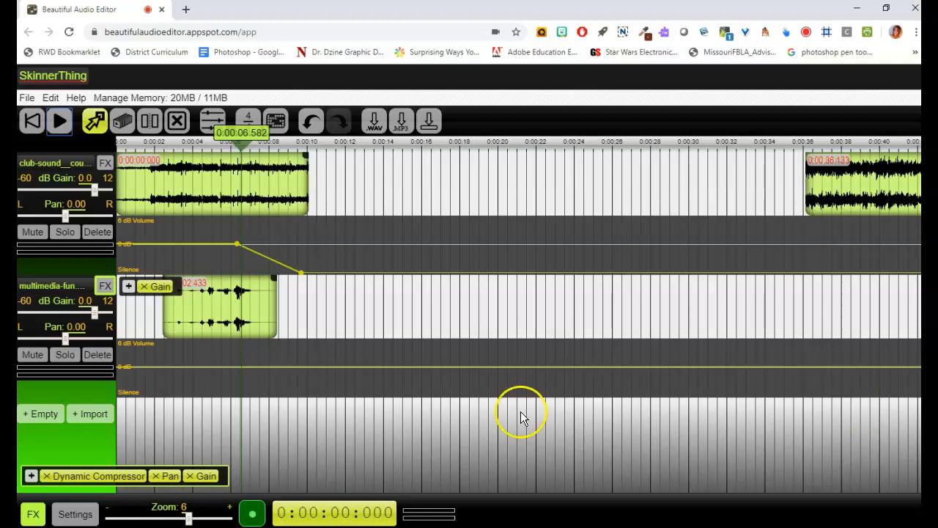
left_click(243, 305)
left_click(247, 295)
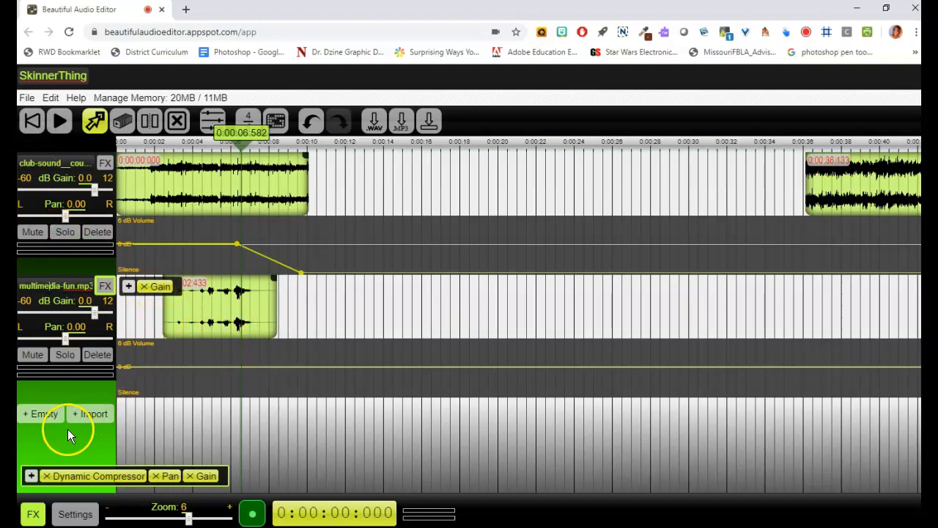
Step: Add an empty track below multimedia-fun.mp3 and solo it
left_click(45, 416)
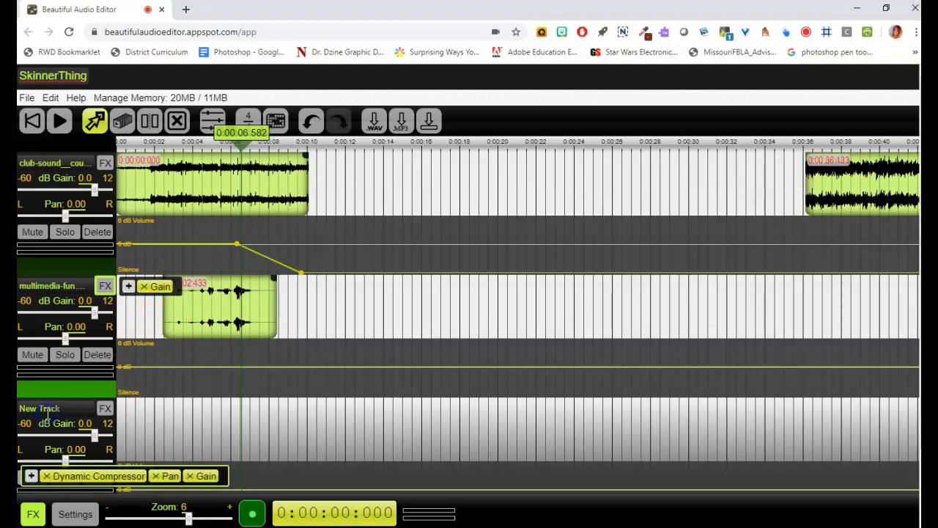
scroll(64, 413, "down", 3)
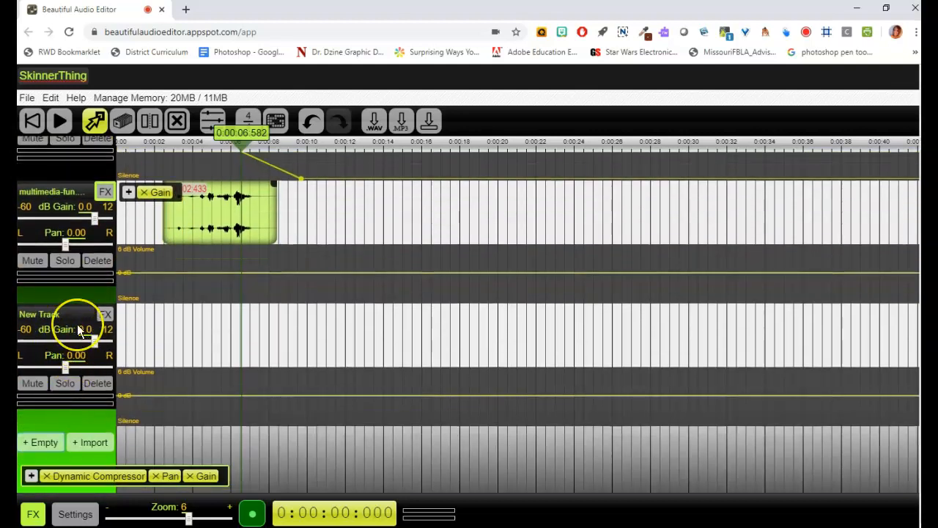
left_click(65, 387)
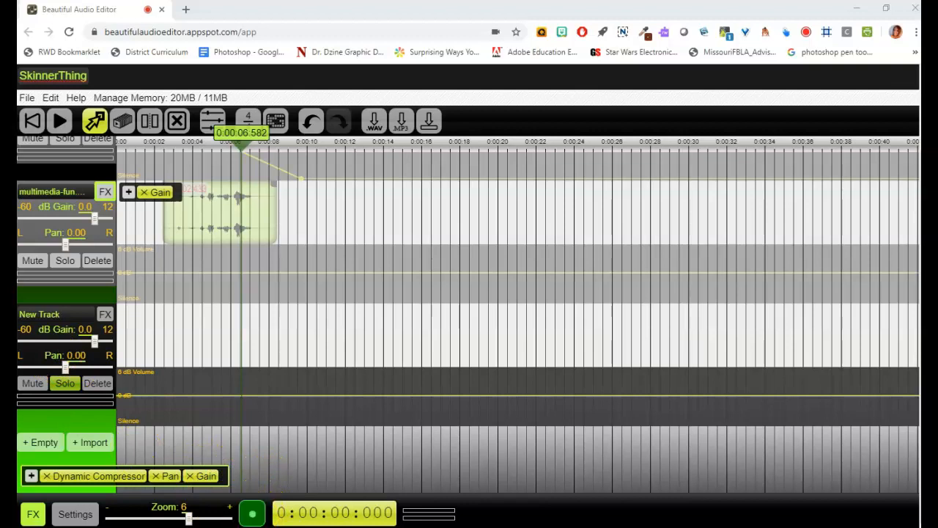
Step: Record about 12.6 seconds of voice audio starting at 6.582 seconds, and play it back from about 7 seconds
left_click(250, 517)
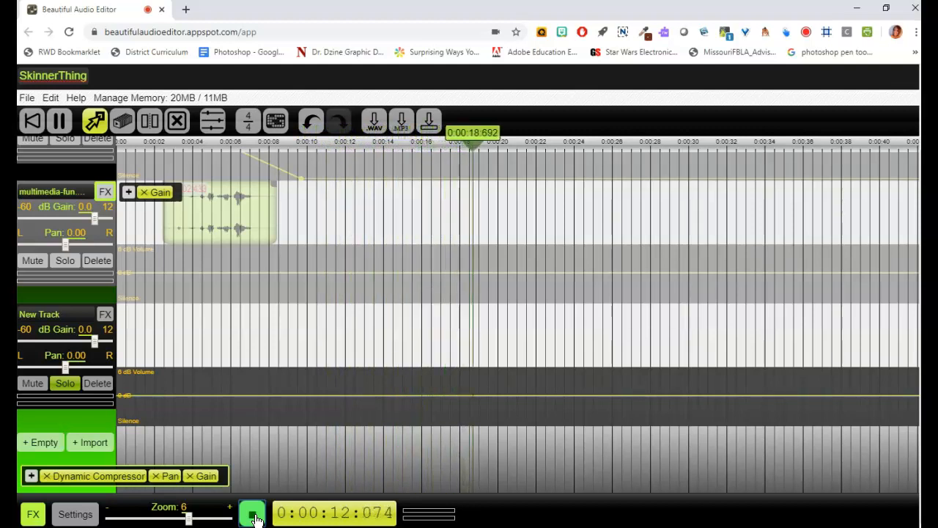
left_click(253, 515)
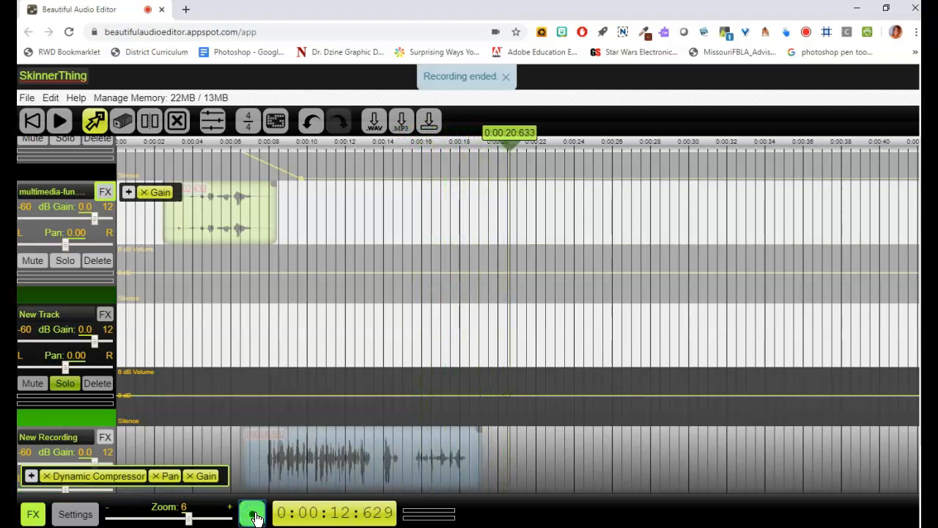
left_click(407, 204)
left_click_drag(509, 144, 254, 189)
left_click(237, 335)
left_click(69, 129)
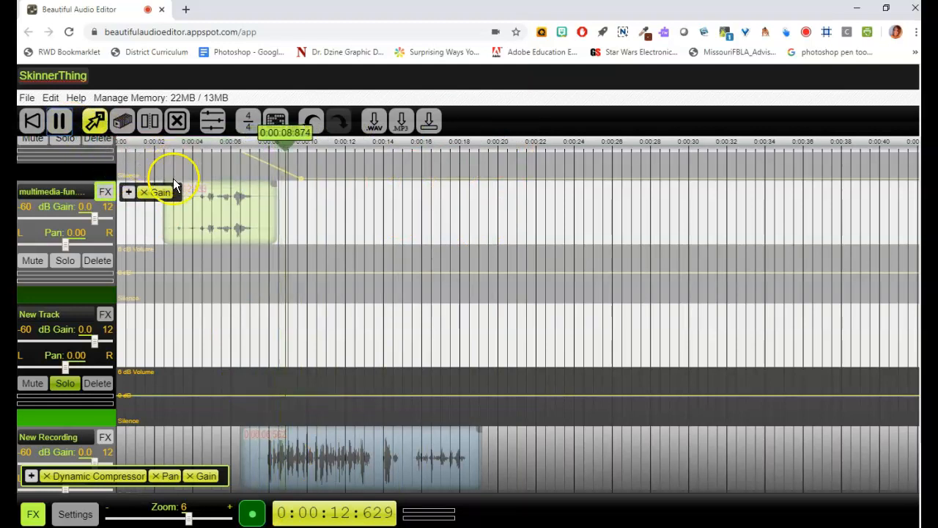
left_click_drag(306, 158, 222, 163)
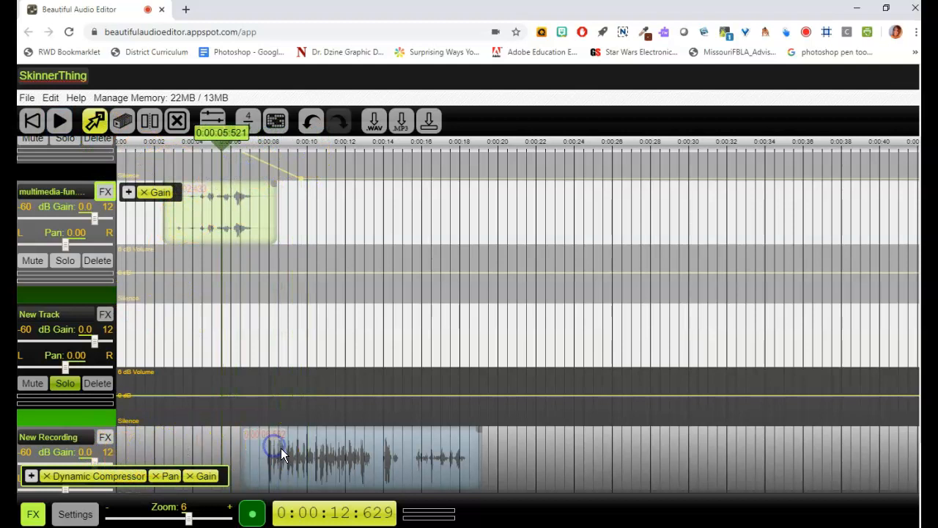
Step: Turn off solo on the empty track and move the New Recording clip to start at 0:00:05:782
scroll(280, 448, "down", 1)
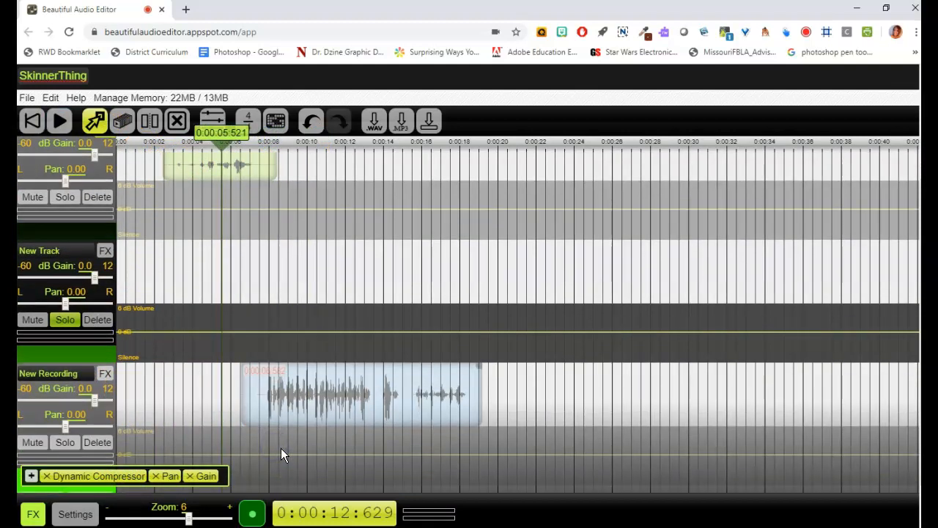
left_click(65, 320)
left_click(346, 379)
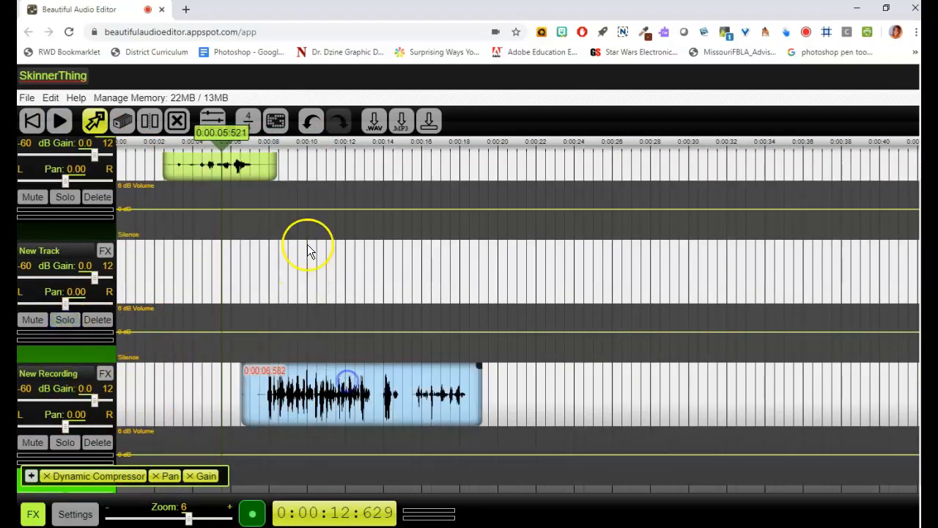
left_click_drag(281, 381, 267, 410)
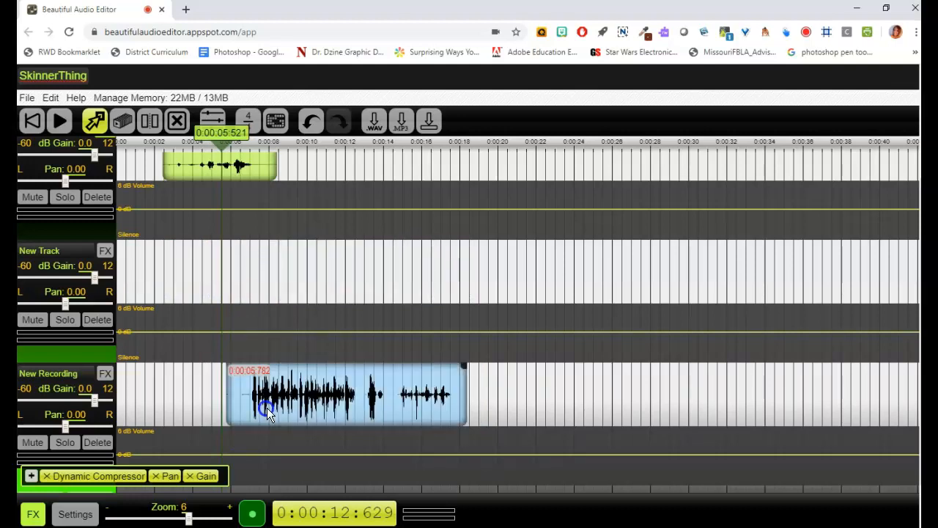
Step: Listen to the New Recording clip from its start and pause after its loudest isolated peak
left_click_drag(262, 147, 228, 151)
left_click(61, 122)
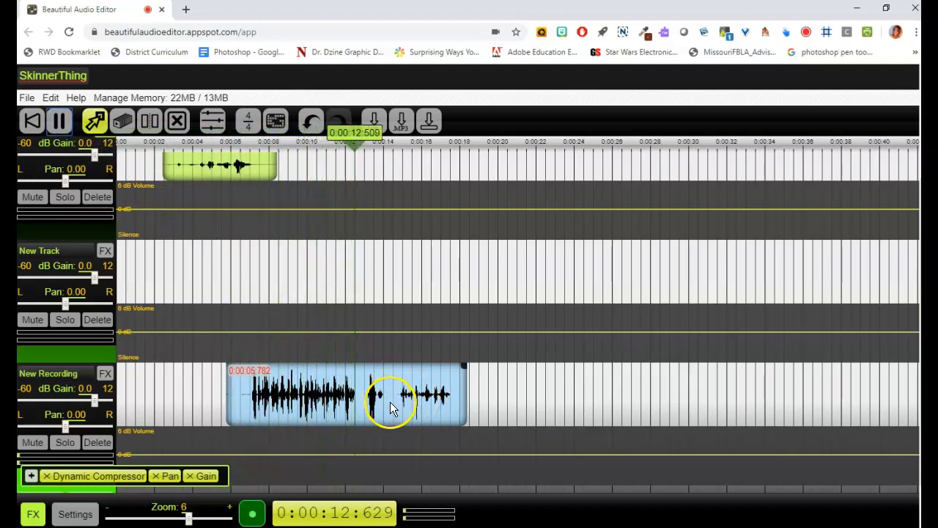
key("space")
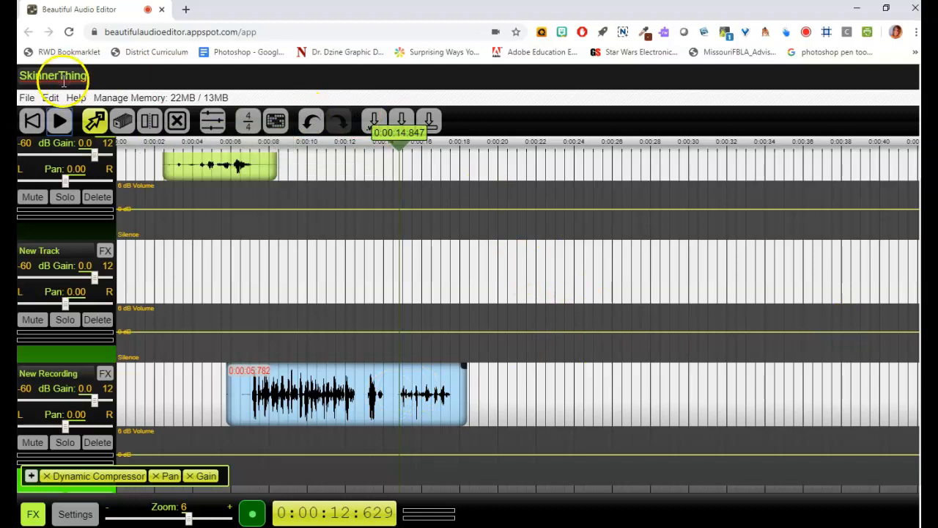
Step: Import drumroll.wav from the podpractice1 folder as a new track
left_click(26, 97)
left_click(41, 116)
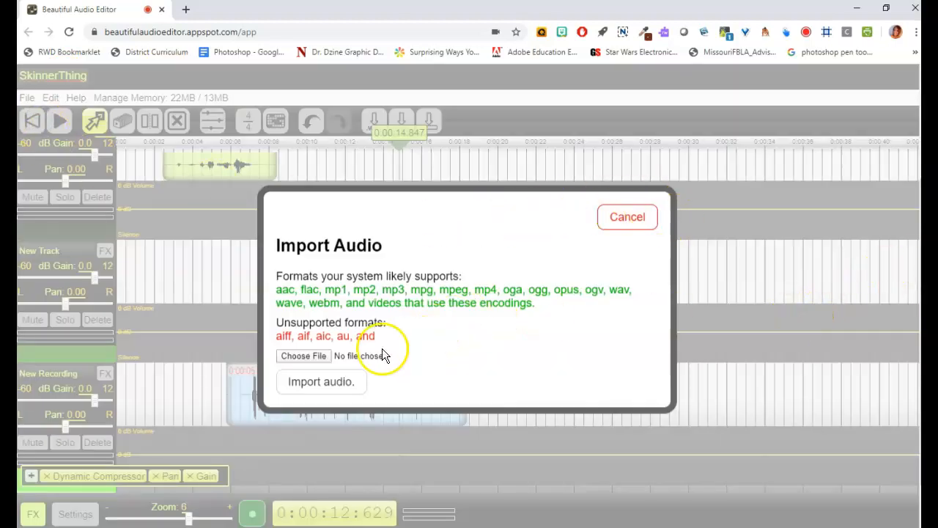
left_click(296, 356)
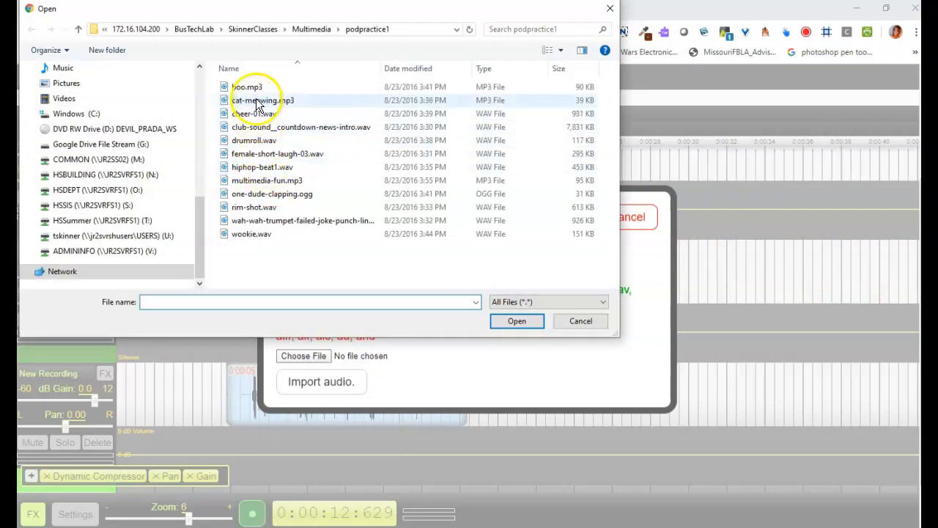
double_click(252, 140)
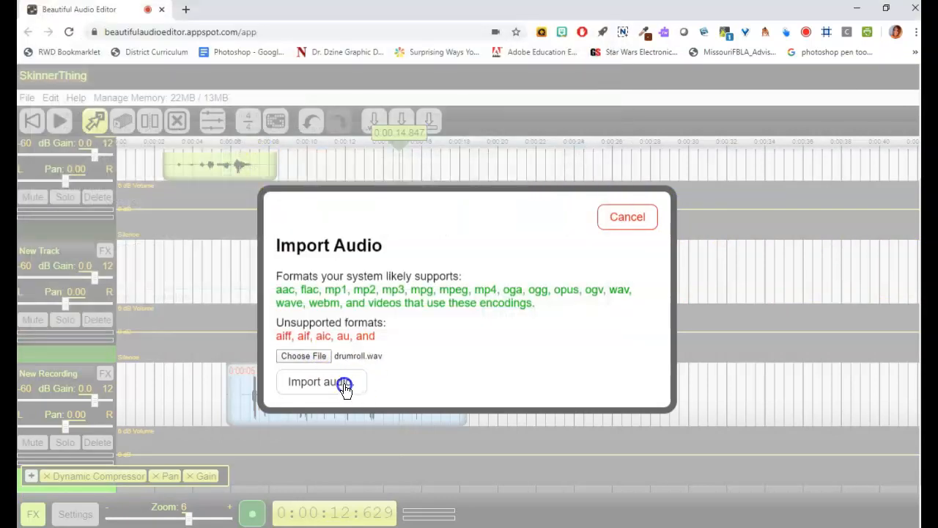
left_click(345, 389)
Step: Move the drumroll clip beneath the voice recording so that it starts at 0:00:09:966
scroll(253, 369, "up", 3)
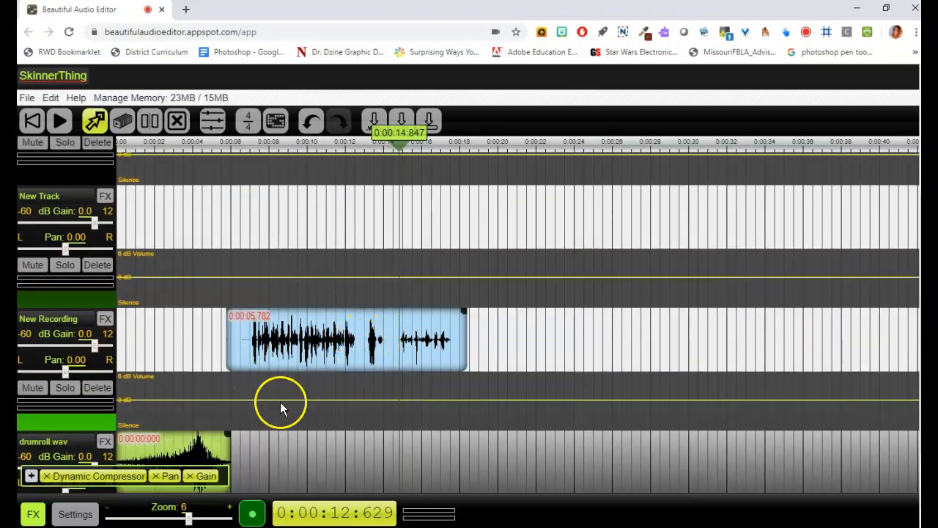
scroll(280, 402, "down", 3)
left_click_drag(199, 345, 364, 337)
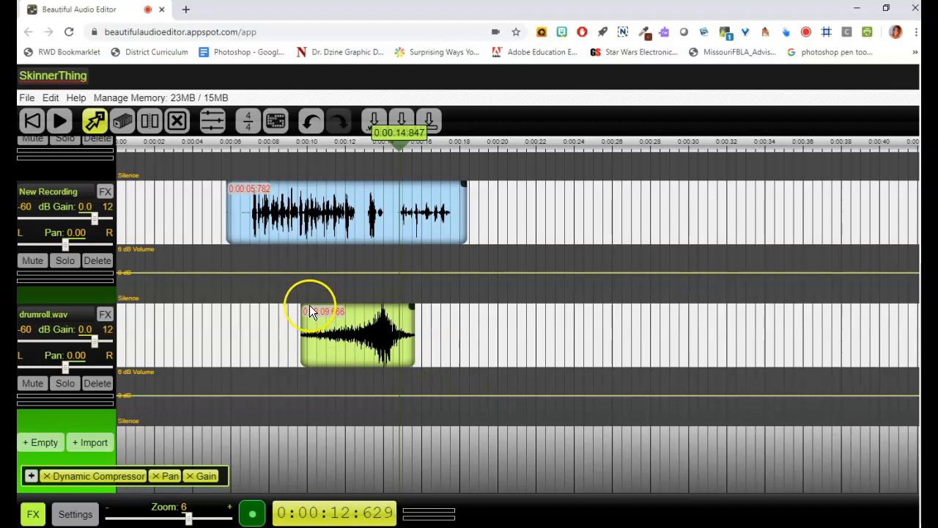
left_click_drag(353, 327, 360, 327)
Step: Audition the drumroll against the voice from about 11 seconds, and shift the drumroll clip to start at 0:00:08:366
left_click(325, 153)
left_click(61, 123)
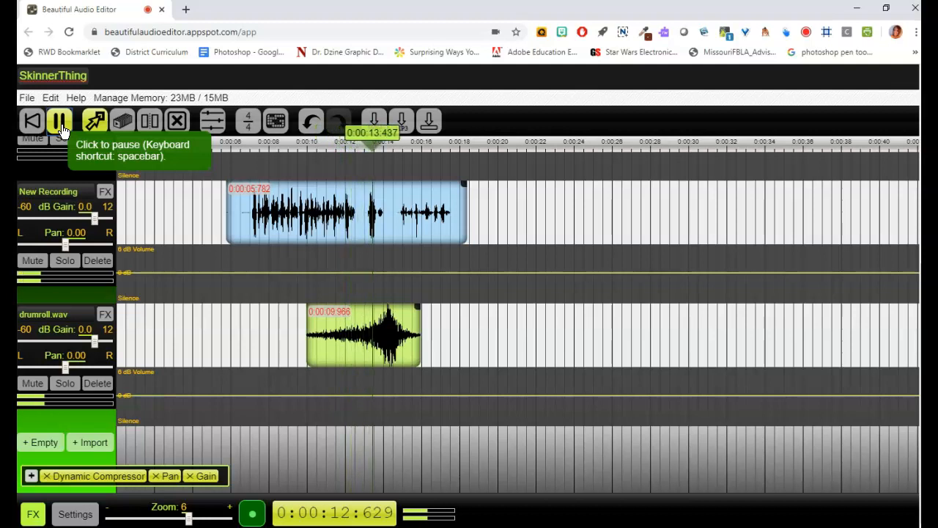
left_click(62, 130)
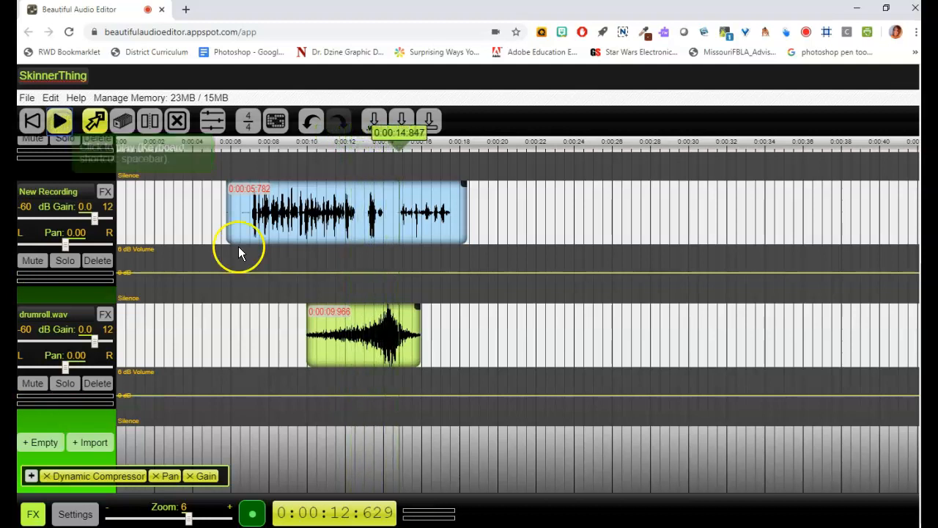
left_click_drag(393, 335, 360, 332)
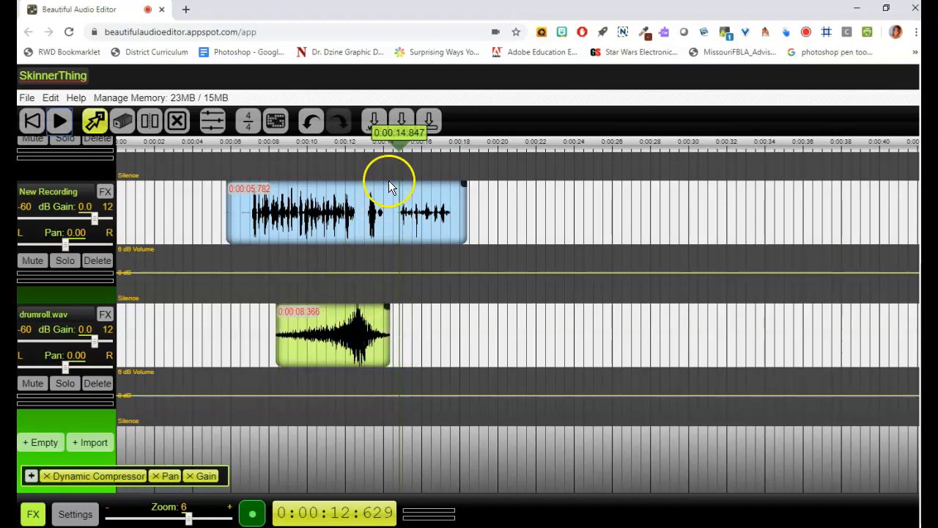
Step: Place the playhead at 0:00:11:914 and split the drumroll clip at 0:00:11:966 and 0:00:13:200
left_click_drag(399, 145, 342, 159)
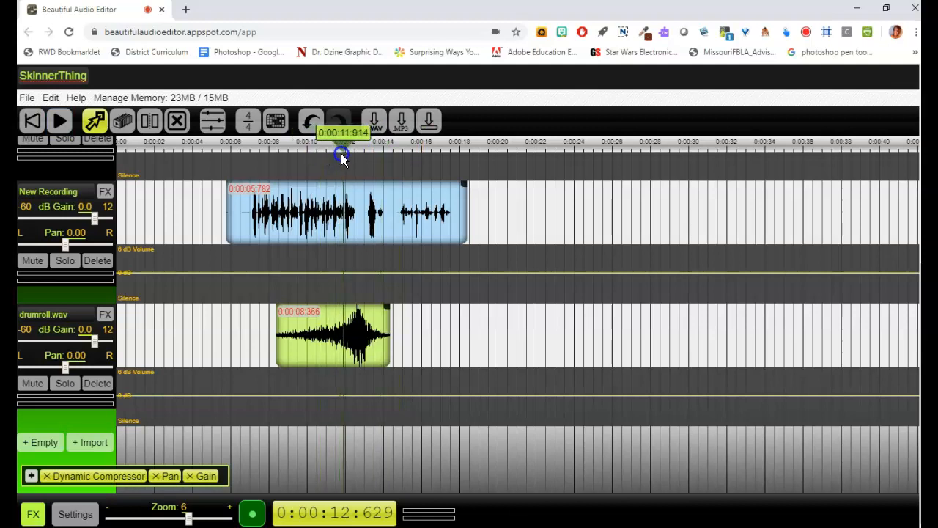
left_click(150, 121)
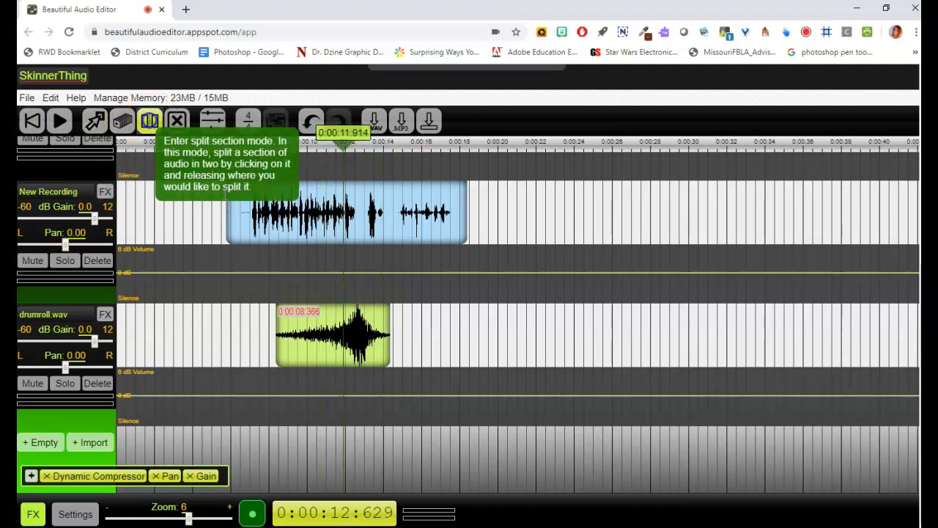
left_click(344, 331)
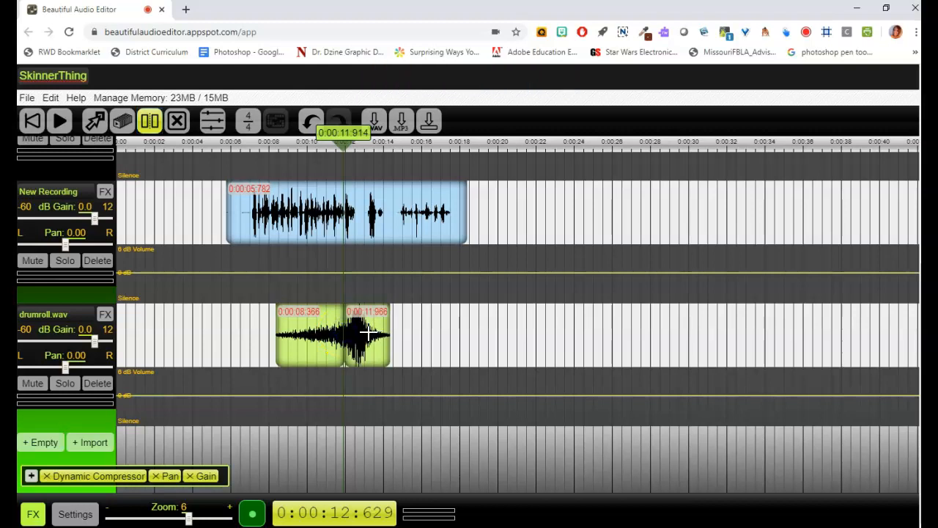
left_click(366, 332)
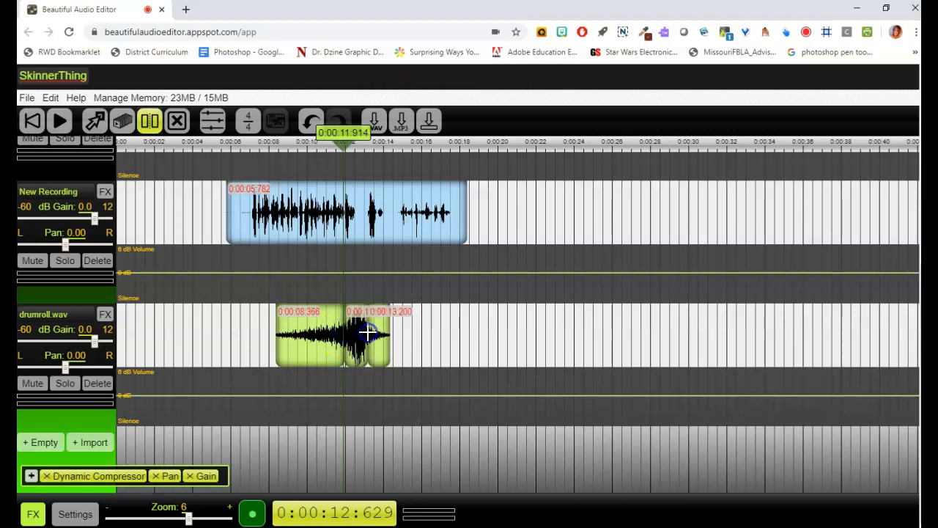
Step: Delete the first and last sections of the split drumroll clip, keeping only its middle section
left_click(178, 123)
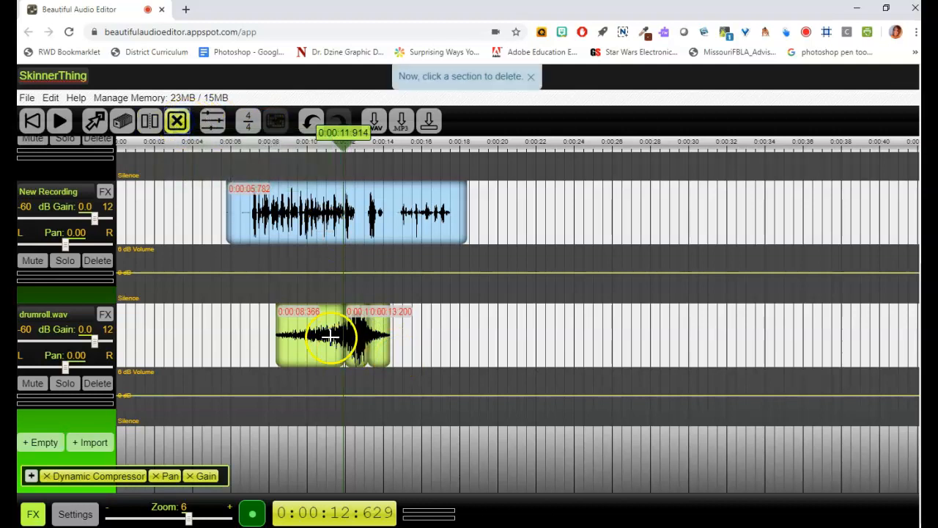
left_click(330, 337)
left_click(387, 340)
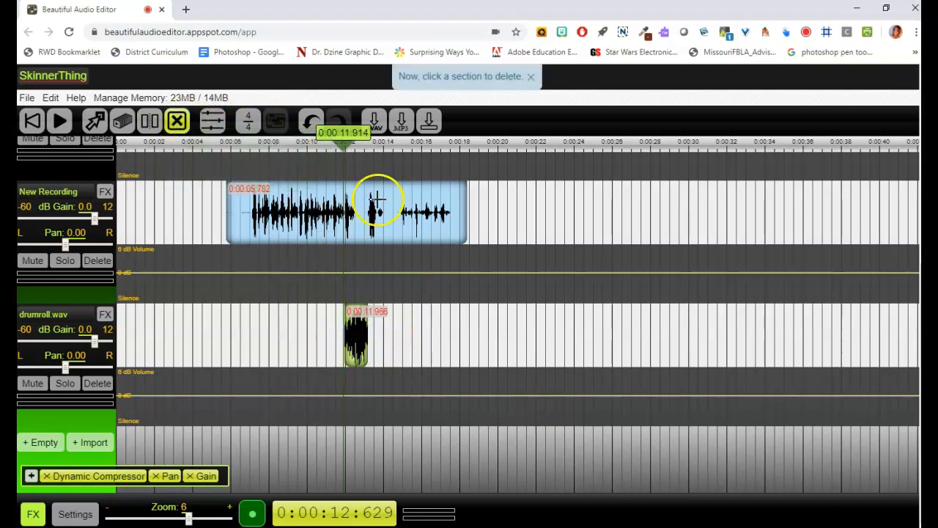
Step: Audition the trimmed drumroll with the voice recording from 0:00:11:581
left_click_drag(345, 150, 334, 150)
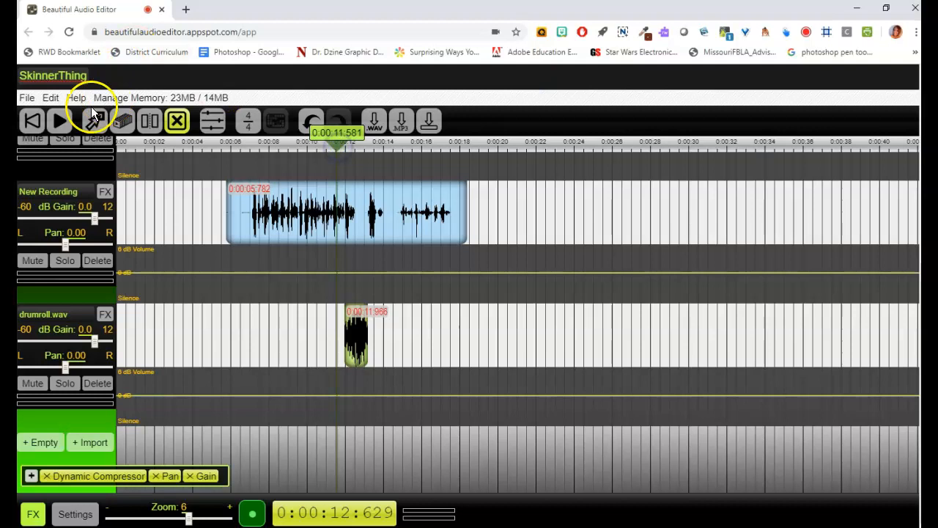
left_click(59, 121)
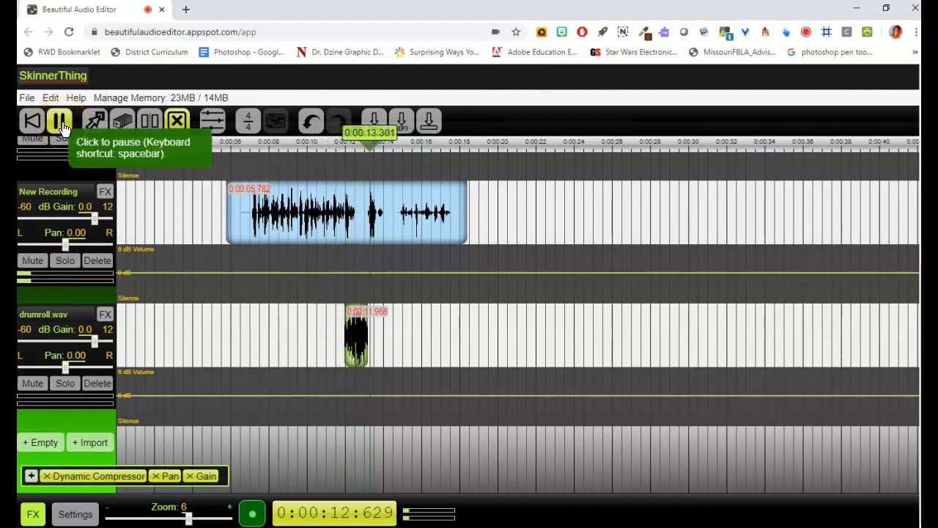
left_click(61, 126)
left_click_drag(381, 146, 373, 146)
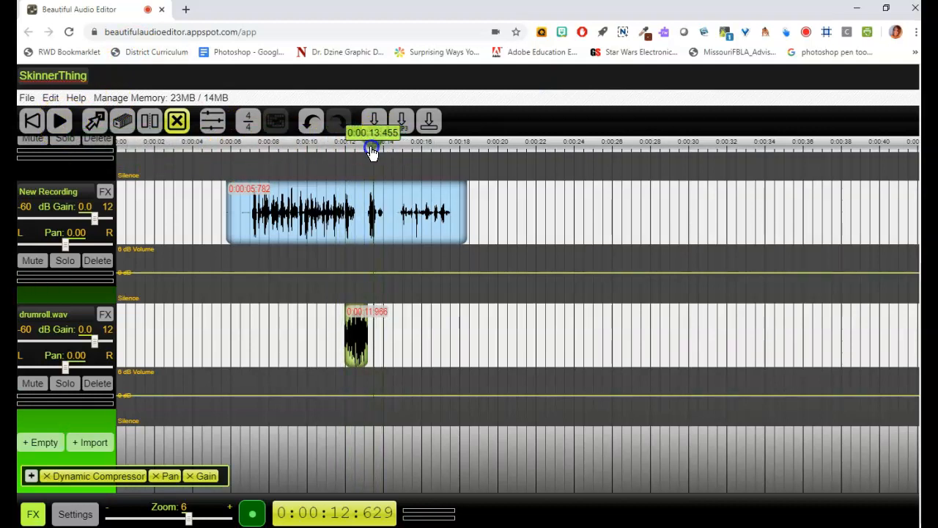
Step: Fade the end of the drumroll to silence with two volume envelope points, and play back the fade from just before the clip
left_click(360, 395)
left_click_drag(370, 396, 369, 422)
left_click_drag(371, 146, 345, 151)
key("space")
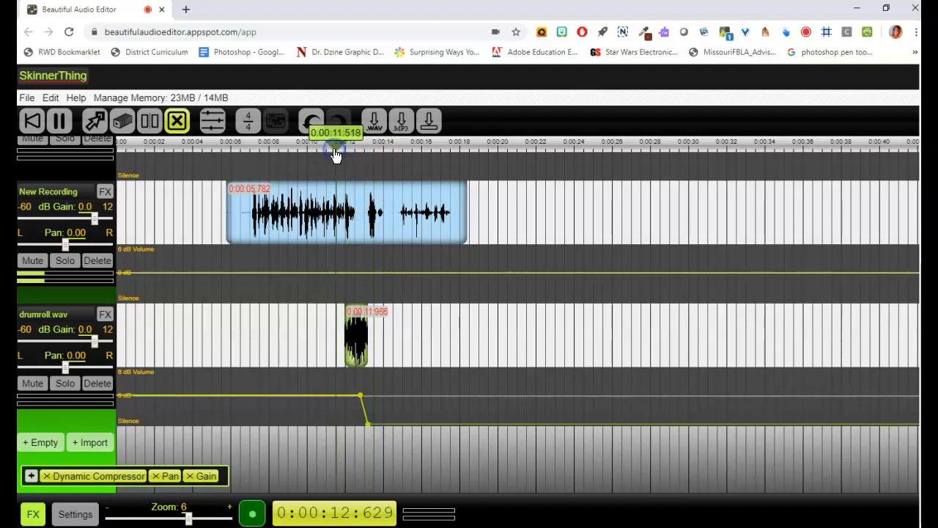
left_click(377, 131)
left_click_drag(384, 148, 380, 149)
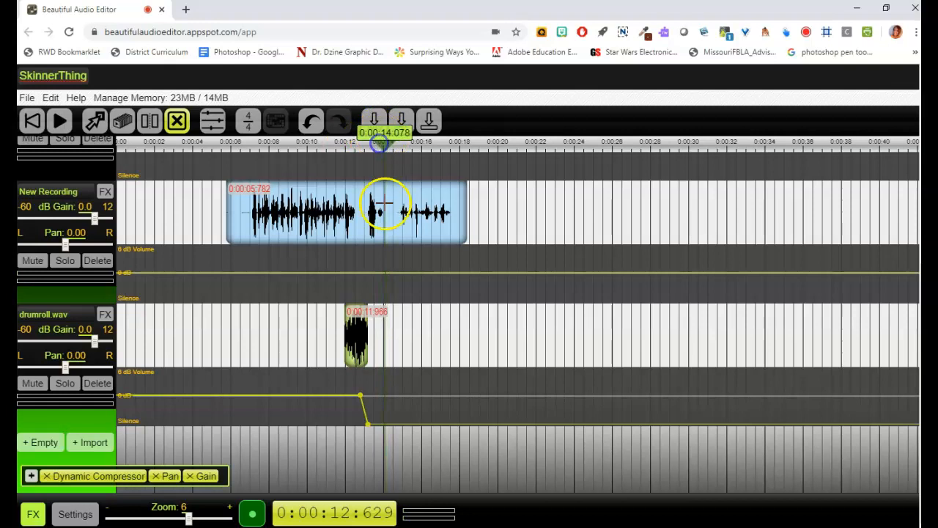
Step: Import cat-meowing.mp3 from the podpractice1 folder as a new track
left_click(28, 99)
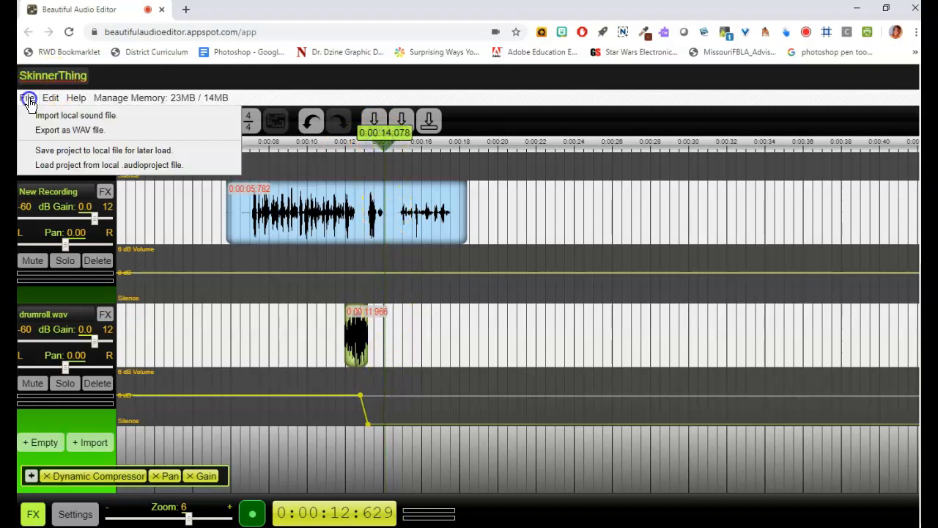
left_click(33, 116)
left_click(322, 356)
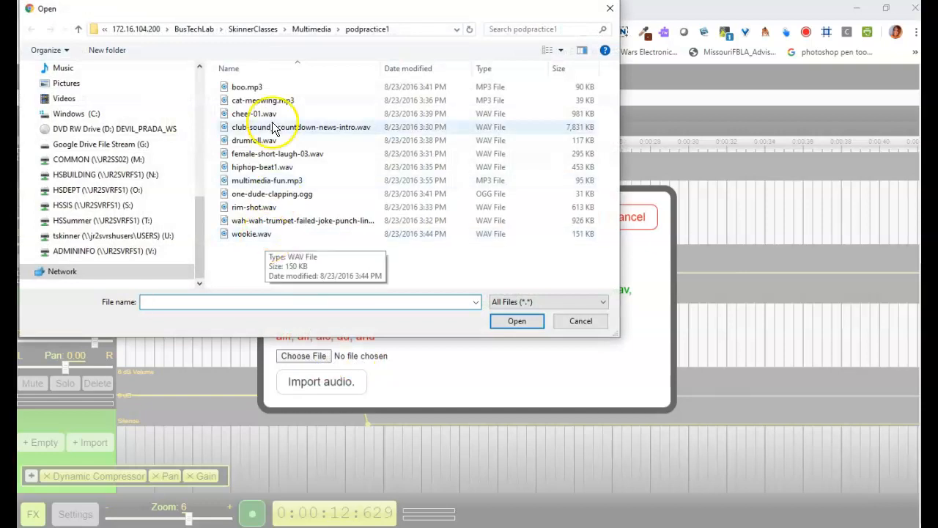
double_click(265, 100)
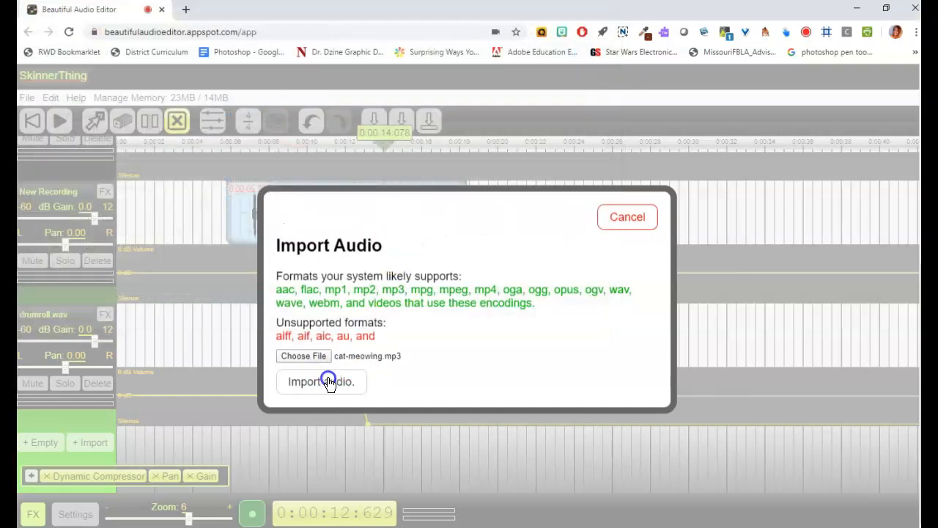
left_click(328, 381)
scroll(227, 420, "down", 3)
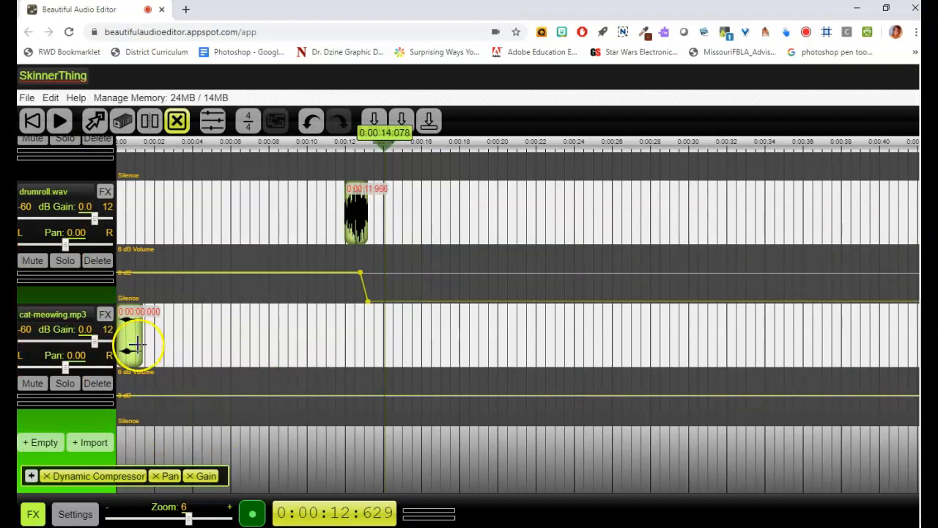
Step: Move the cat-meowing clip to just after the drumroll so that it starts at 0:00:13:700
left_click(94, 121)
left_click_drag(130, 325, 377, 336)
scroll(428, 341, "up", 3)
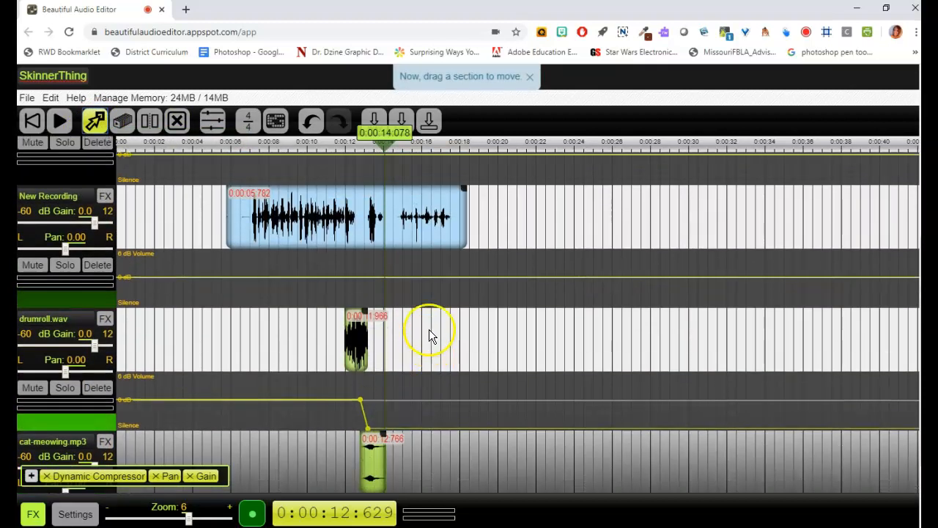
left_click_drag(374, 467, 390, 463)
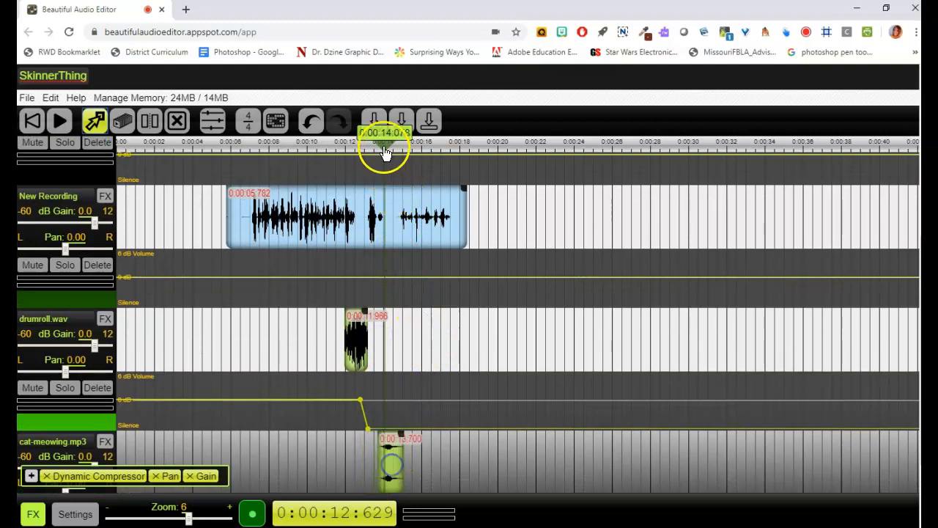
Step: Play back the passage from the drumroll through the cat meow to check the timing
left_click_drag(385, 150, 358, 151)
left_click(63, 121)
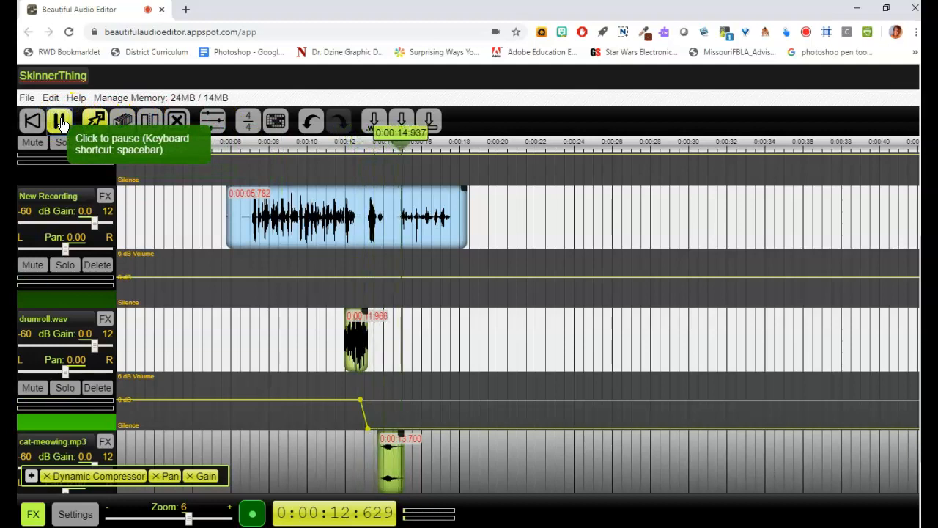
left_click(62, 122)
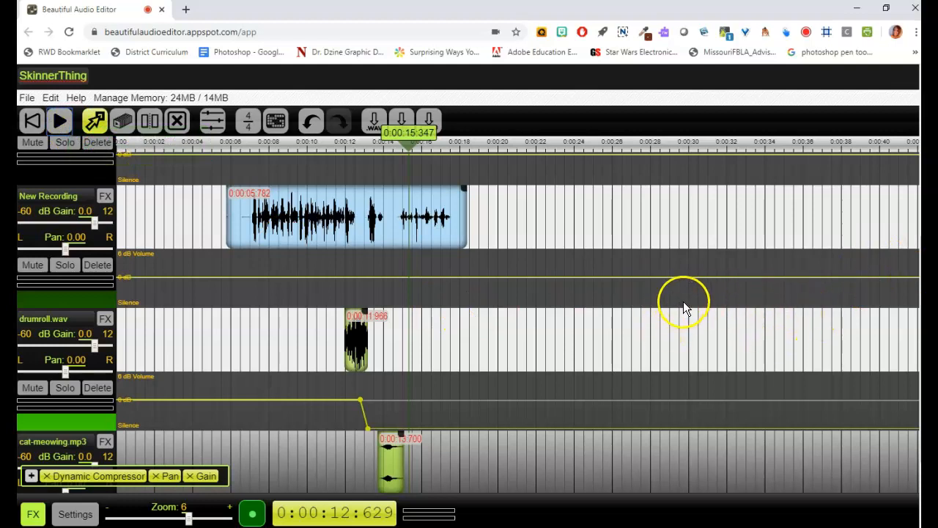
Step: Save the project to the Desktop as SkinnerThing.audioproject and dismiss the project download dialog
scroll(686, 303, "down", 3)
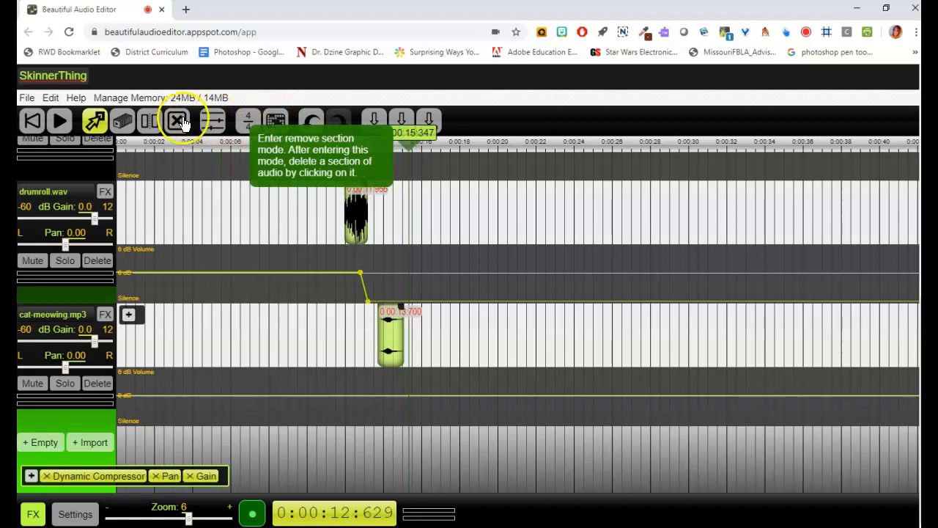
left_click(28, 97)
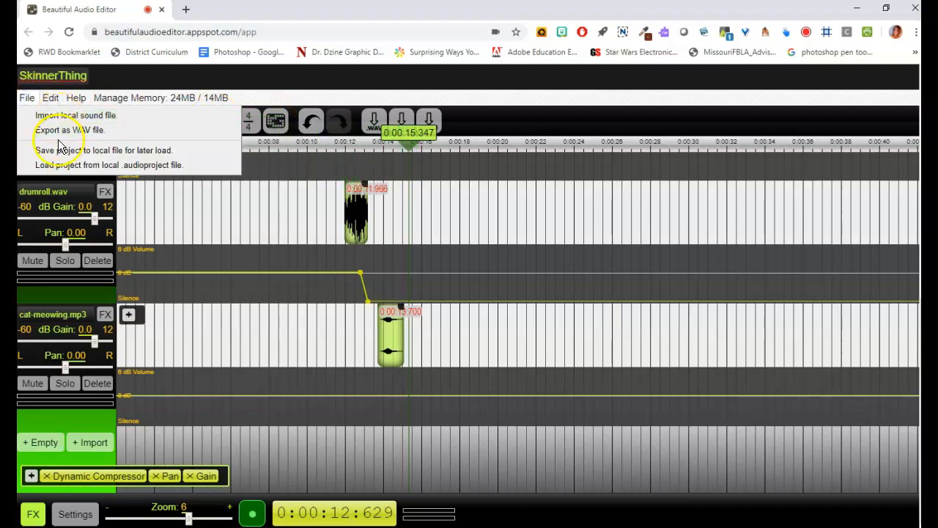
left_click(82, 151)
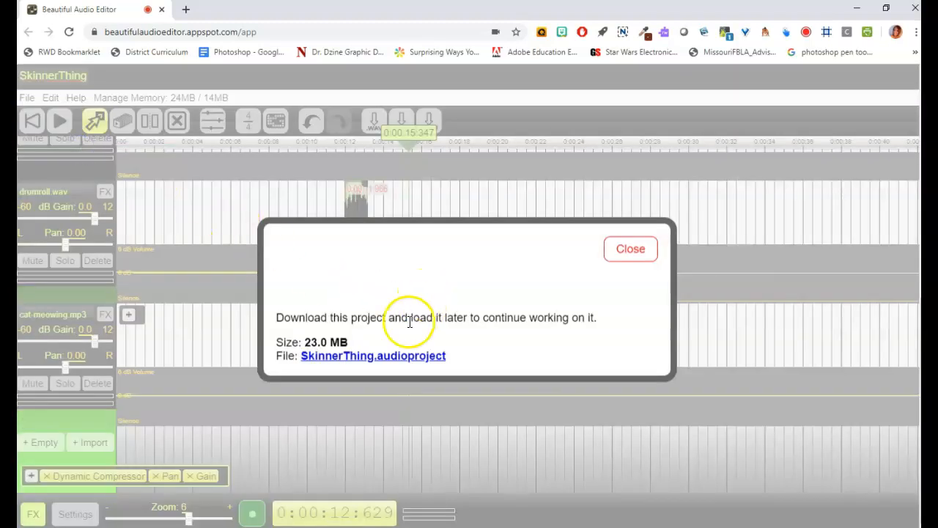
left_click(366, 356)
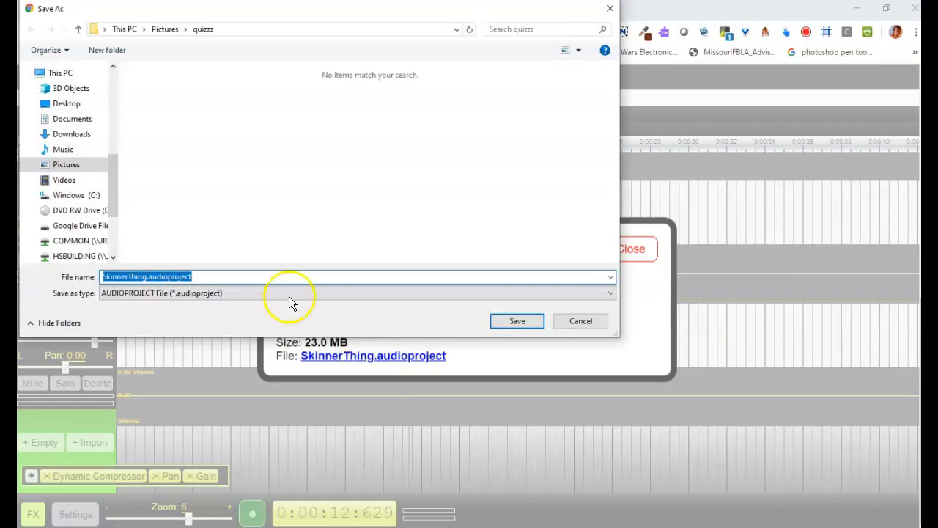
left_click(66, 103)
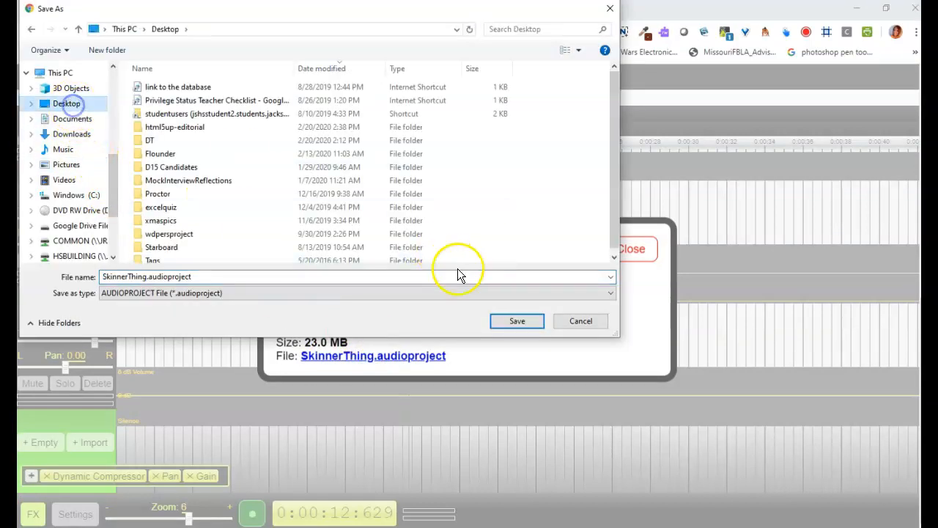
left_click(517, 322)
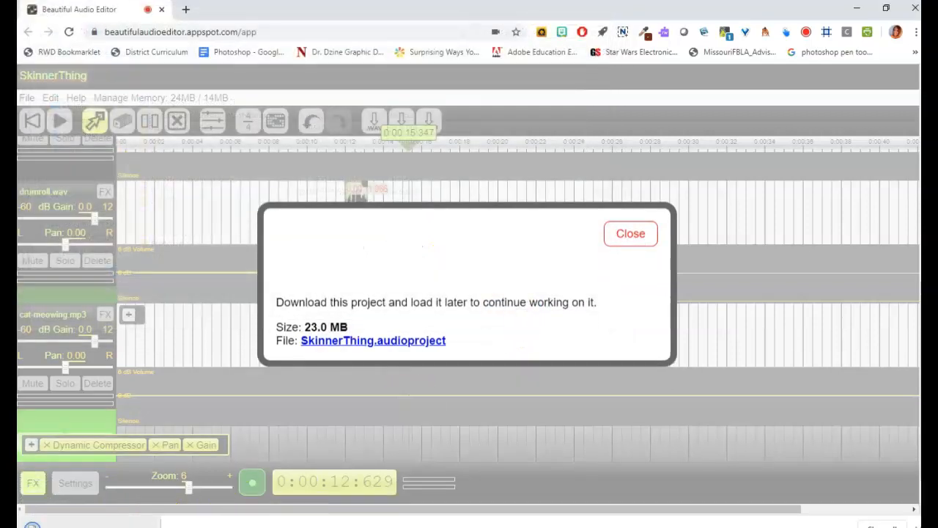
left_click(647, 243)
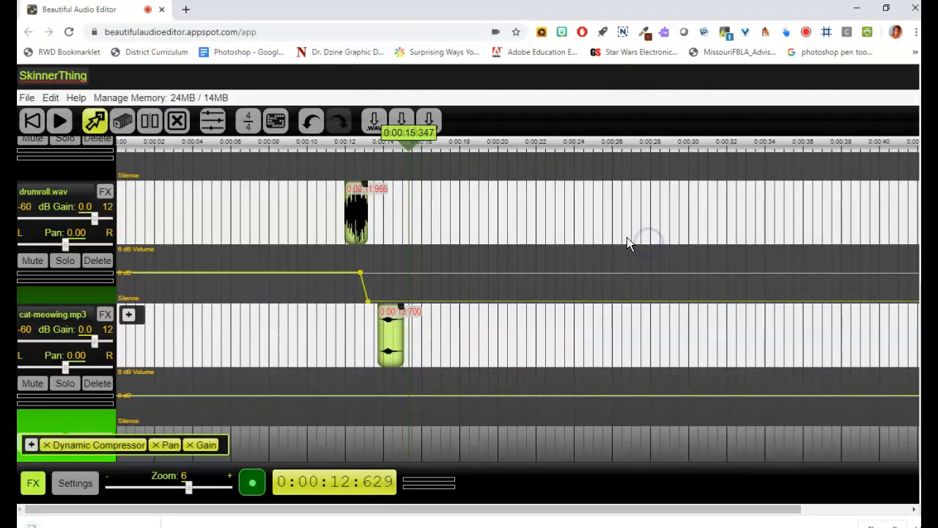
Step: Close the current editor tab, open a new blank editor project from the documentation page's Demo link, and maximize the browser window
left_click(162, 10)
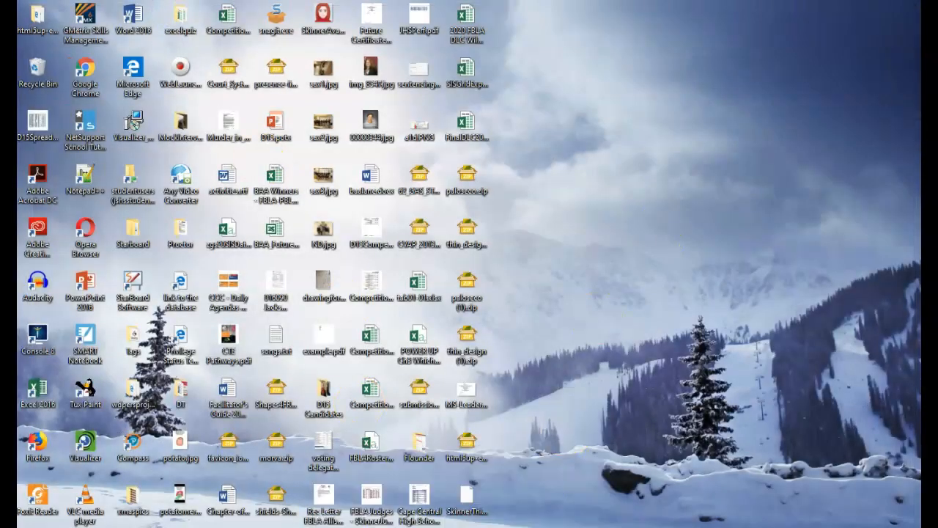
left_click_drag(920, 43, 322, 40)
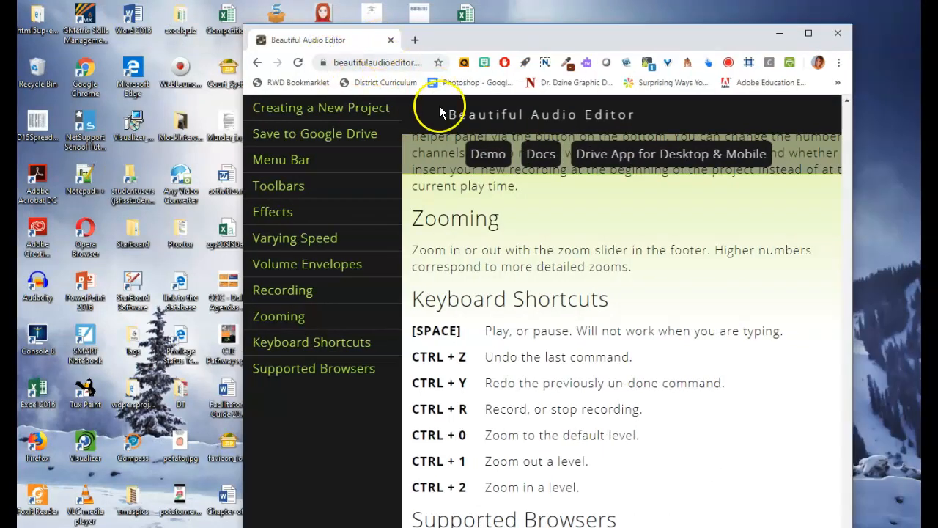
left_click(488, 154)
left_click(812, 34)
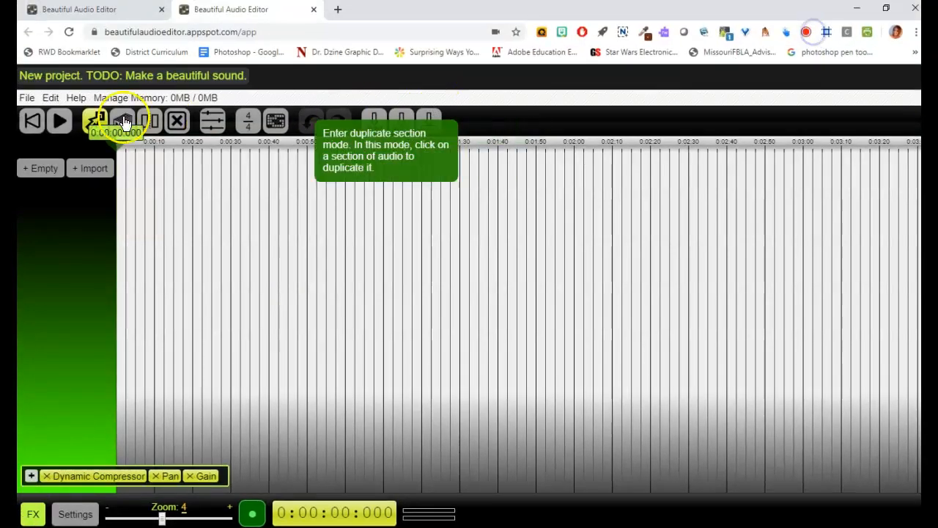
Step: Load SkinnerThing.audioproject from the Desktop into the blank project, and close the Gain For Master settings
left_click(26, 98)
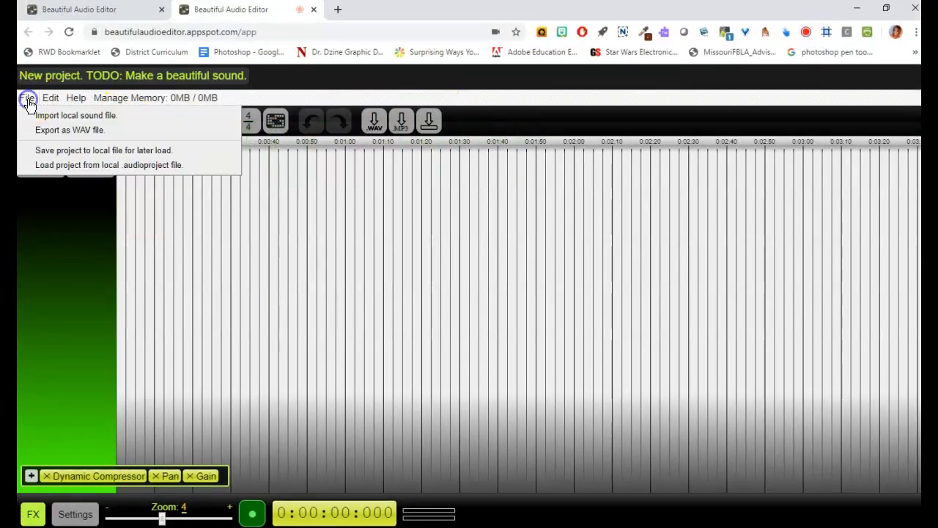
left_click(44, 168)
left_click(325, 331)
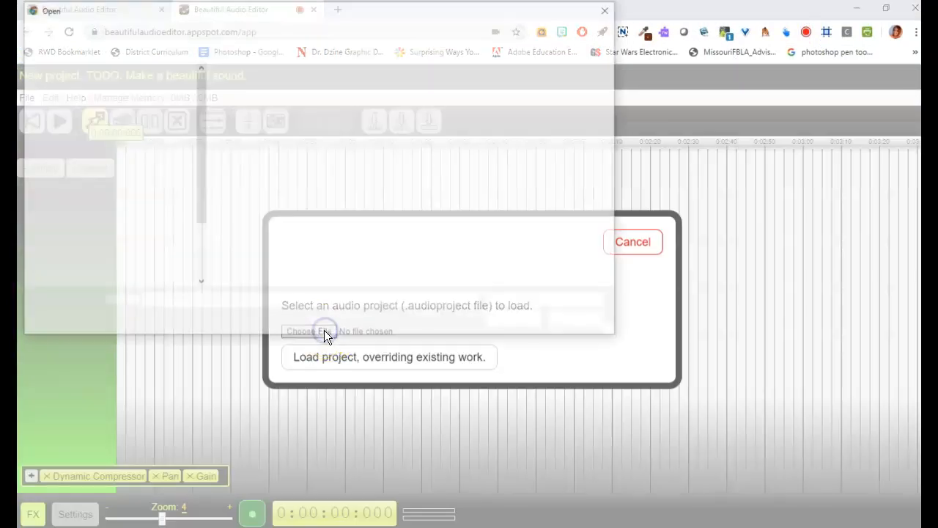
scroll(145, 149, "up", 2)
scroll(145, 149, "up", 3)
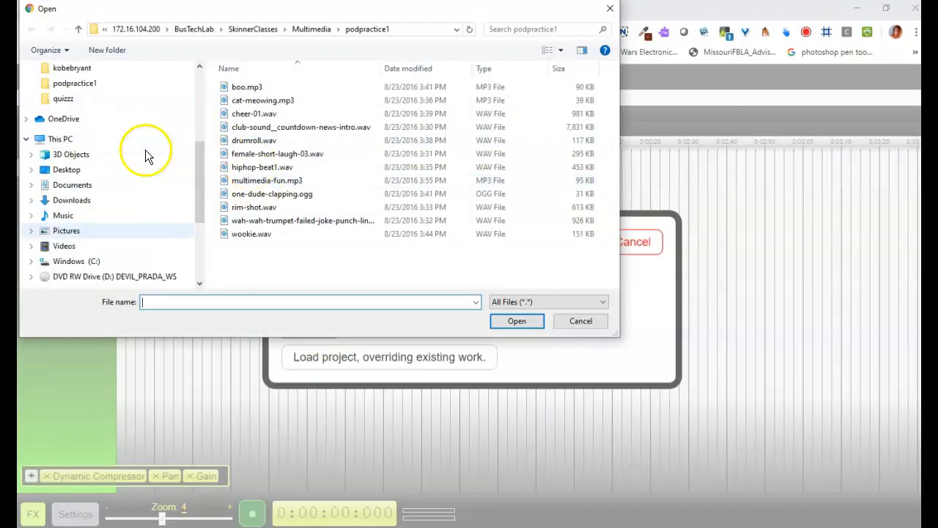
left_click(64, 168)
left_click(291, 88)
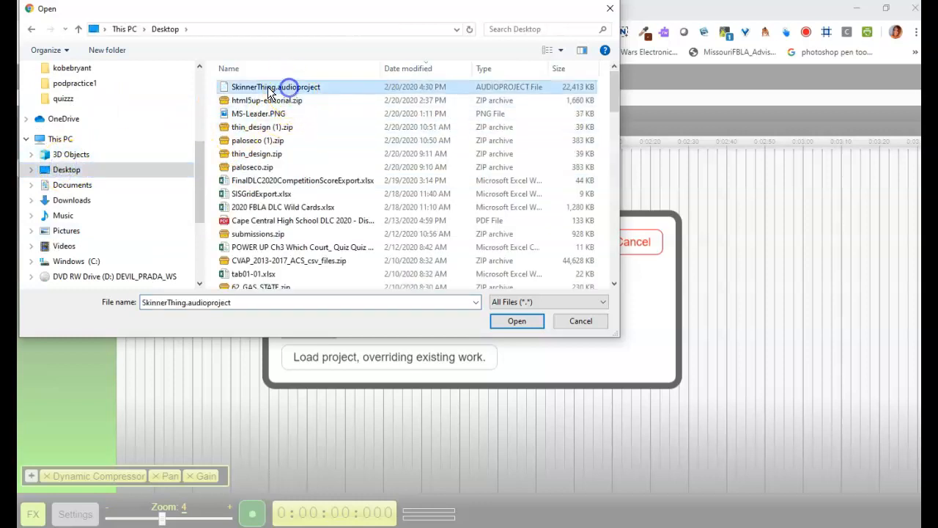
left_click(511, 323)
left_click(372, 362)
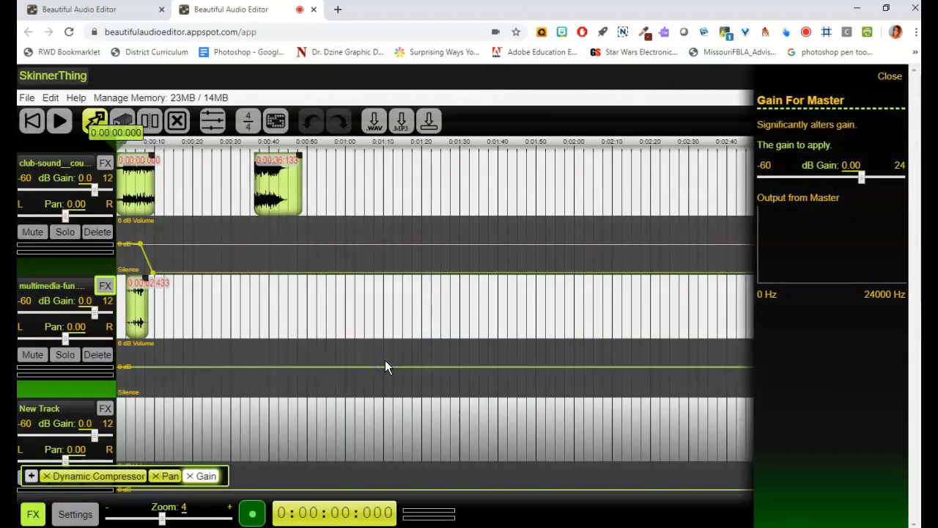
left_click(895, 78)
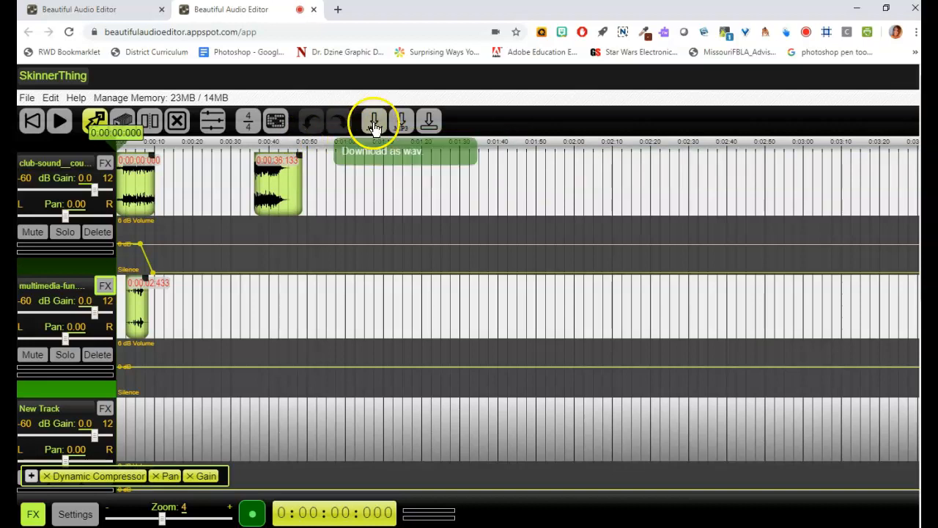
Step: Render the whole project to a new track and bring the rendered track into view
left_click(32, 99)
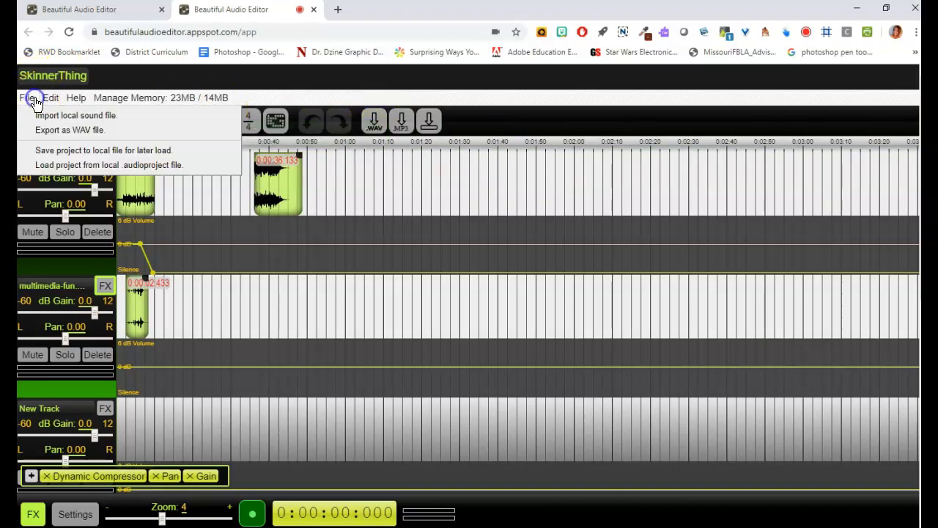
left_click(52, 149)
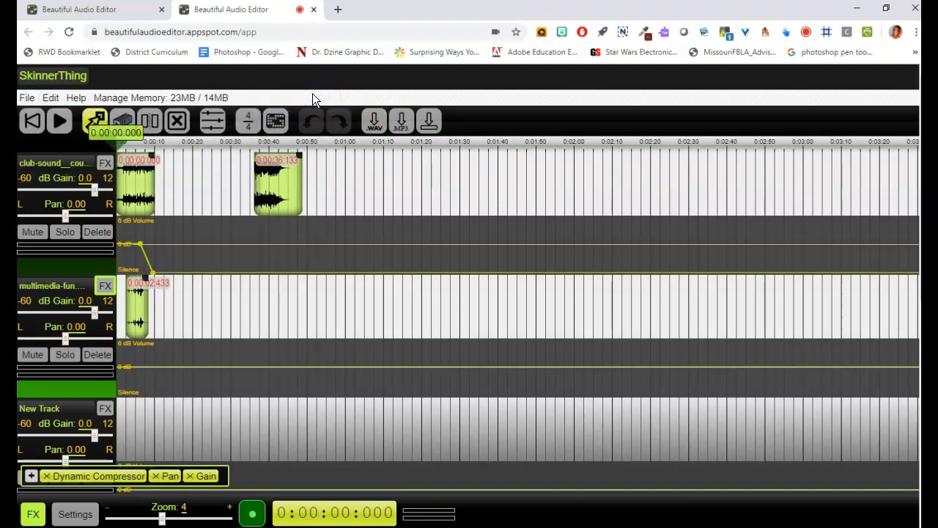
left_click(430, 130)
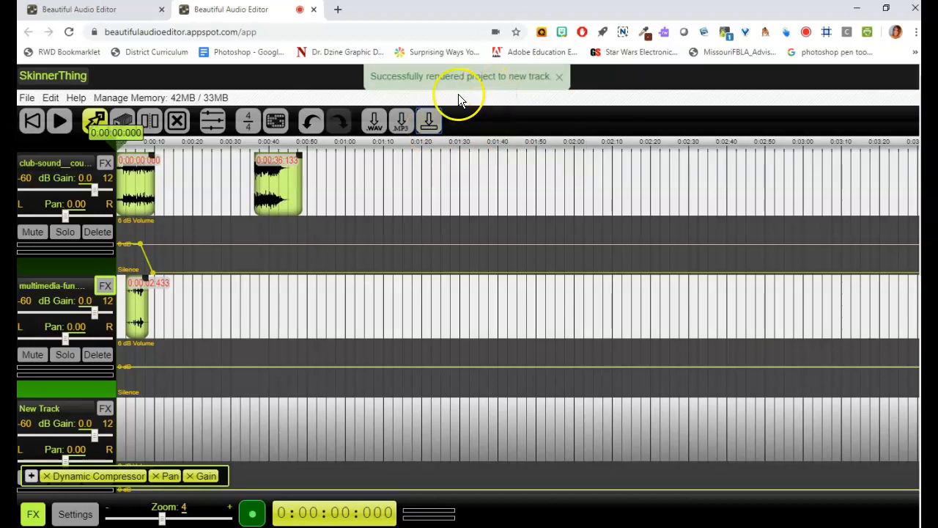
scroll(904, 242, "down", 1)
scroll(469, 315, "down", 5)
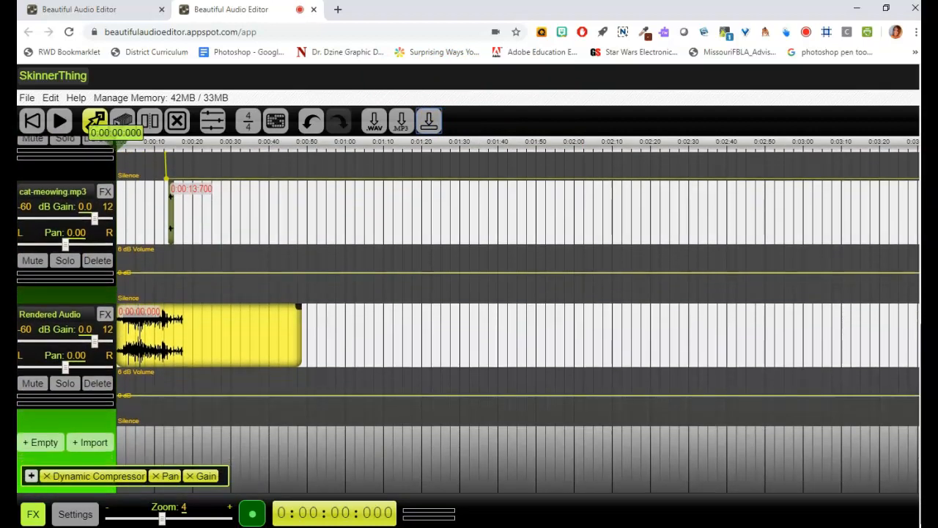
Step: Move the Rendered Audio clip to start at about 0:01:45.666, and undo the stray volume control point added above the cat-meowing.mp3 track
left_click_drag(198, 322, 603, 327)
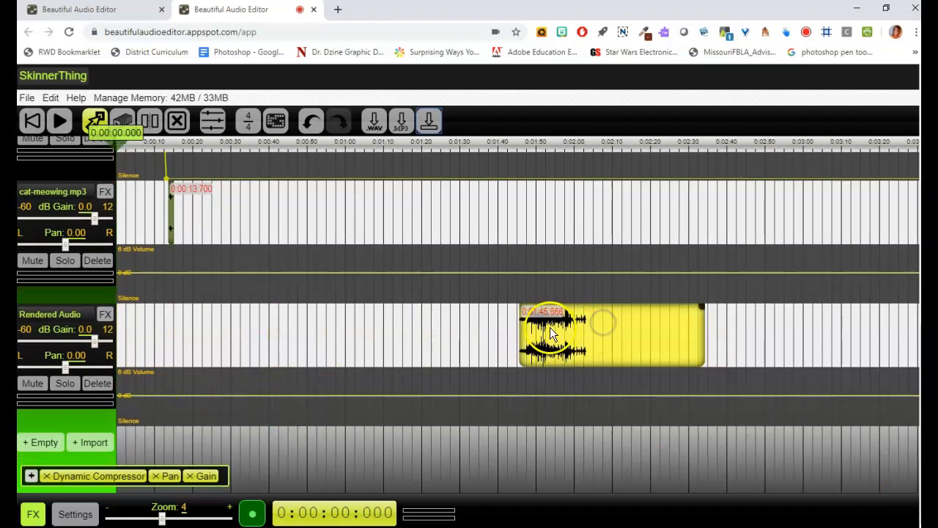
left_click(525, 163)
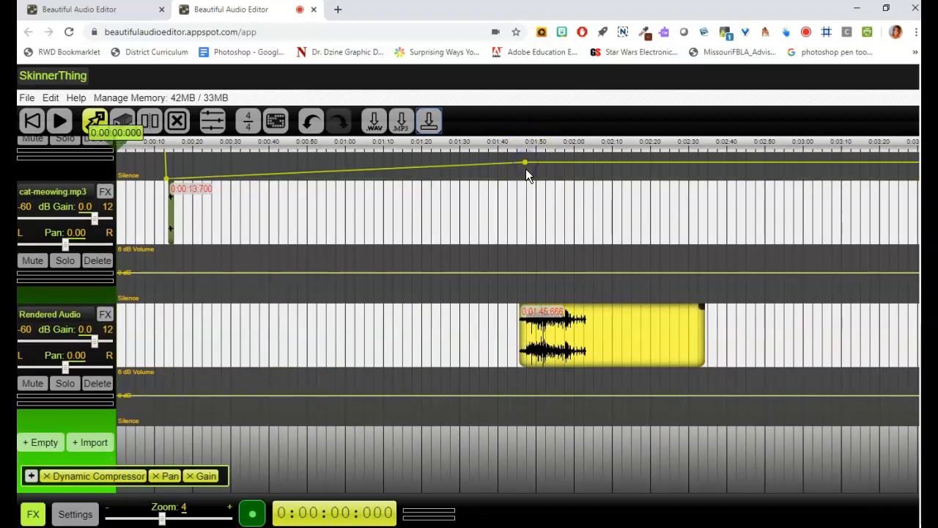
key("ctrl+z")
left_click(568, 324)
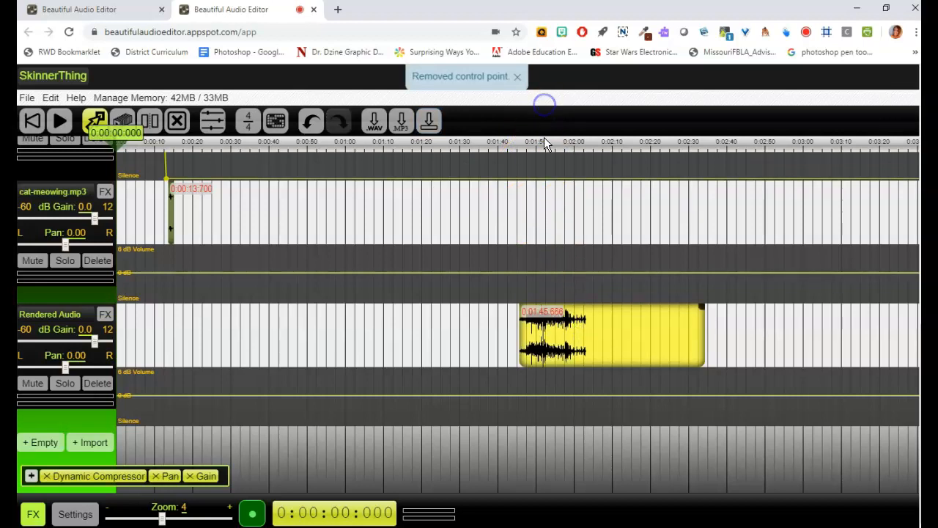
Step: Place the playhead at about 0:01:45.333, just before the rendered clip, play the clip, and pause playback partway through
left_click_drag(548, 145, 517, 159)
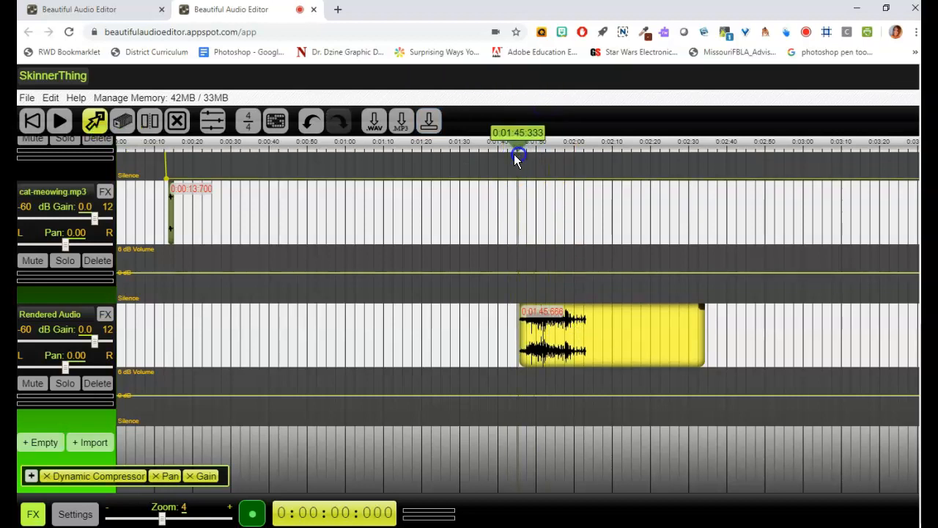
left_click(62, 123)
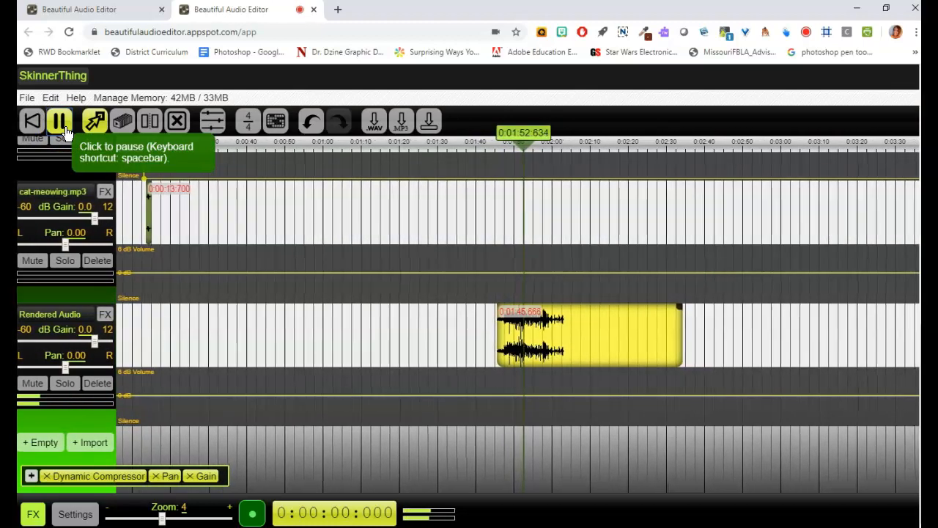
left_click(60, 122)
Step: Delete the Rendered Audio track from the project
left_click(581, 309)
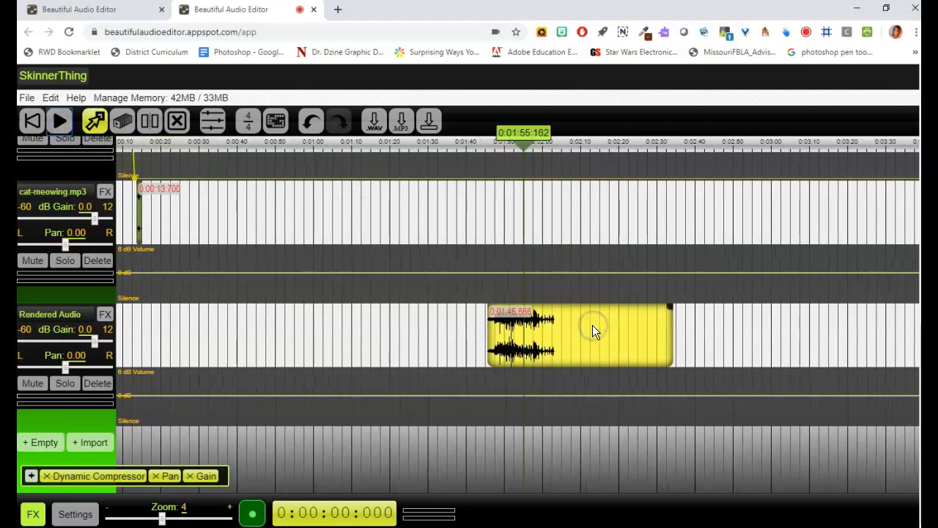
left_click(95, 383)
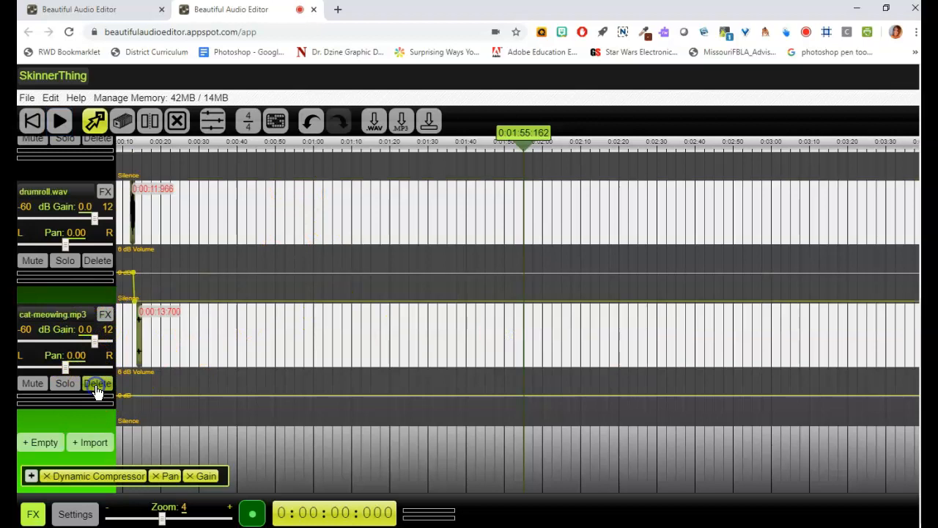
Step: Export the mix as an MP3, download SkinnerThing.mp3, and close the export dialog
left_click(400, 123)
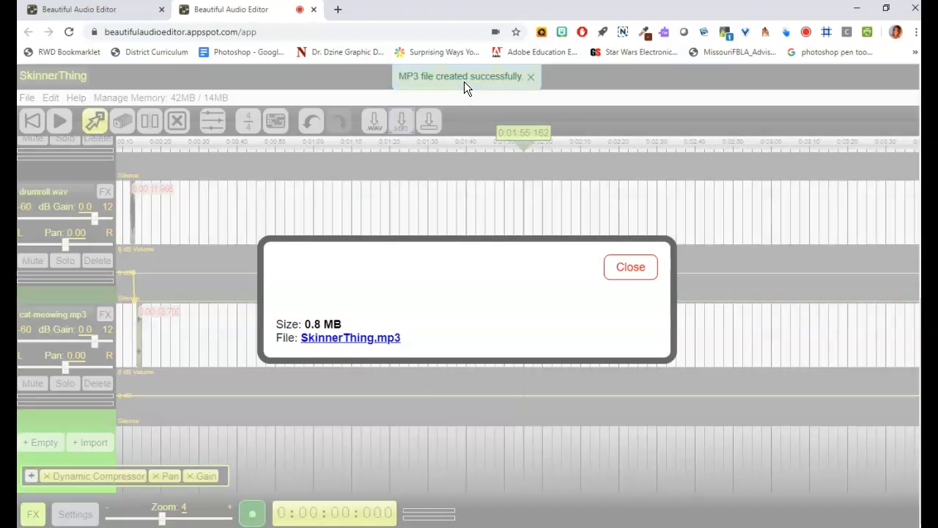
left_click(347, 340)
left_click(608, 268)
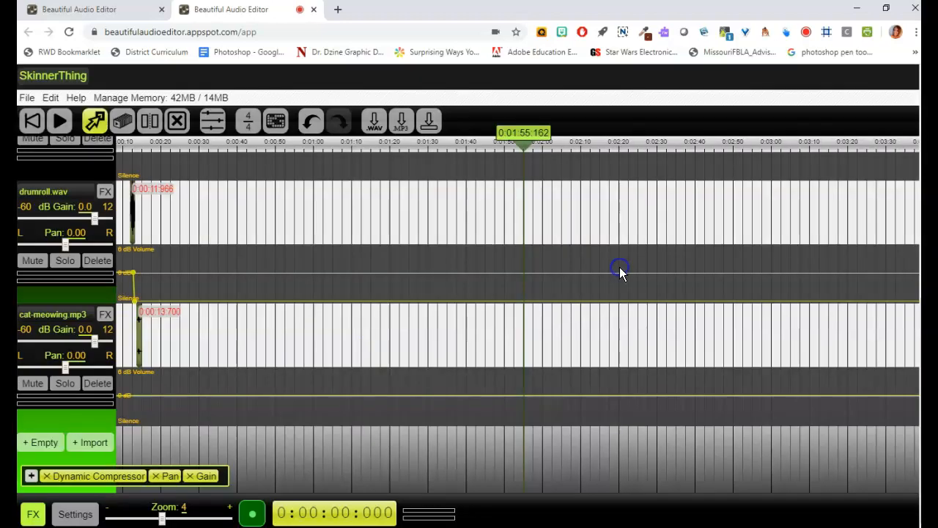
Step: Show the effects applied to the multimedia-fun track and hide them again
left_click_drag(924, 372, 924, 180)
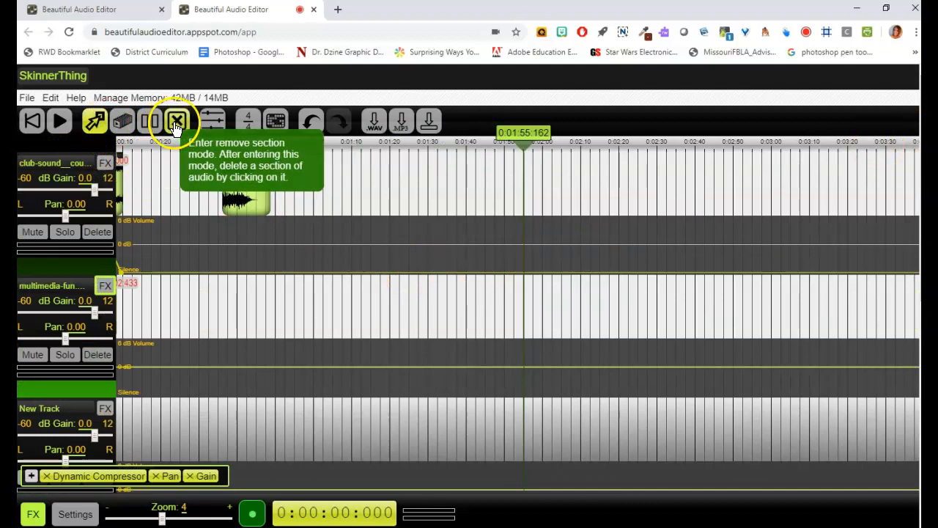
left_click(105, 286)
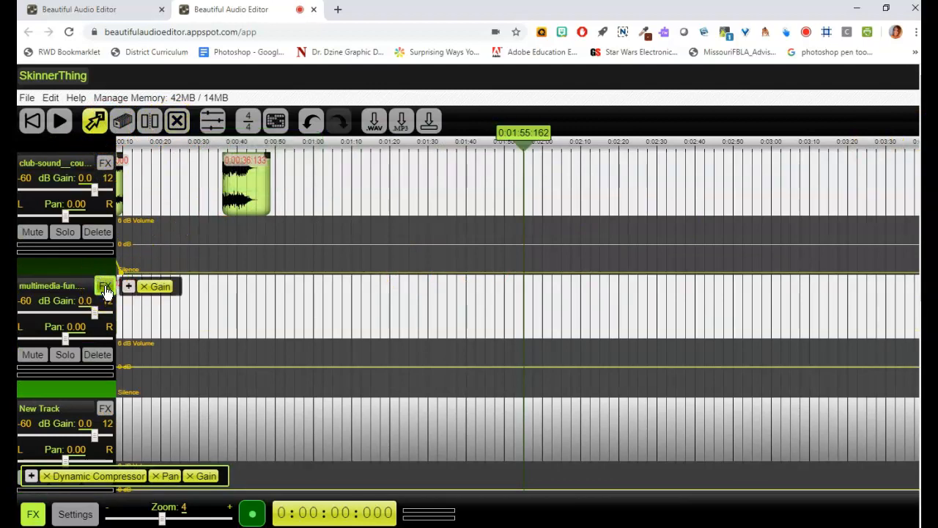
left_click(107, 291)
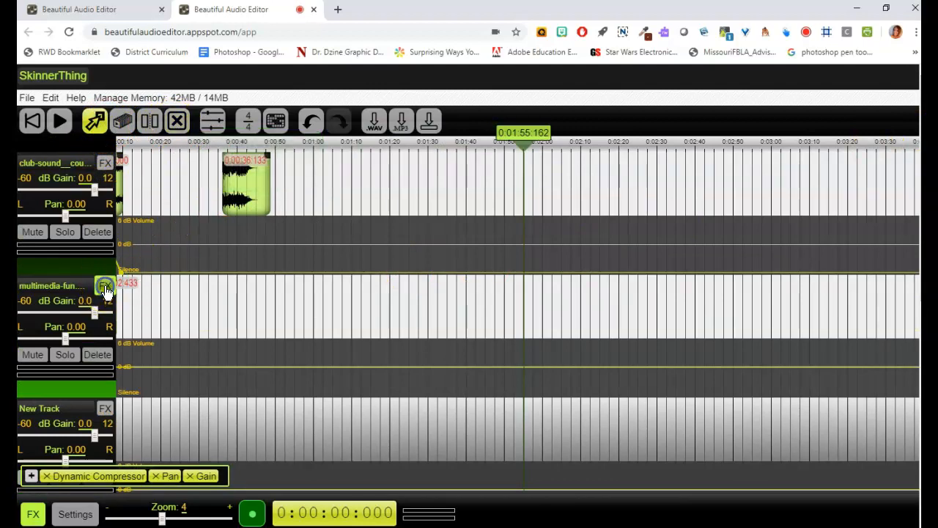